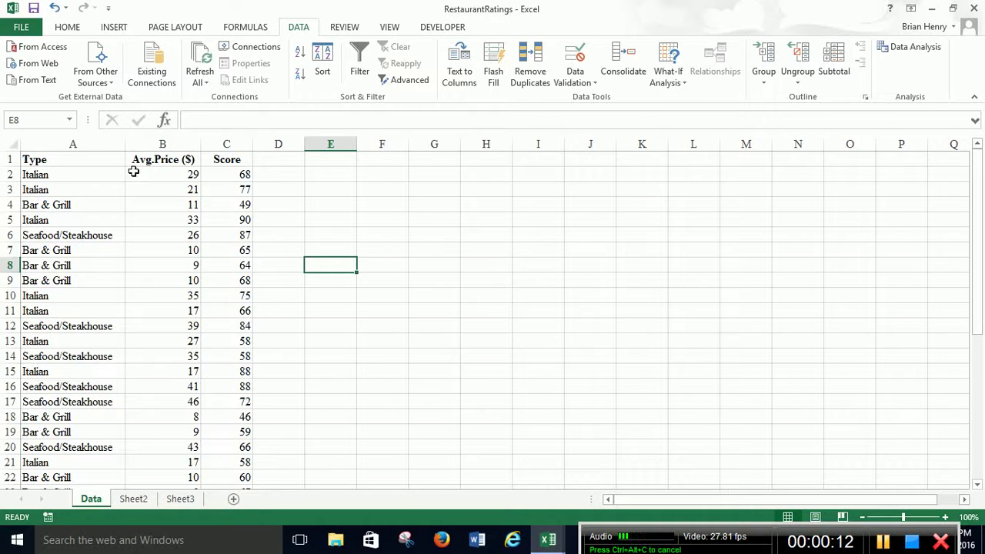
- Set up a sort of columns A to C, treating row 1 as headers, by Type from A to Z
click(99, 143)
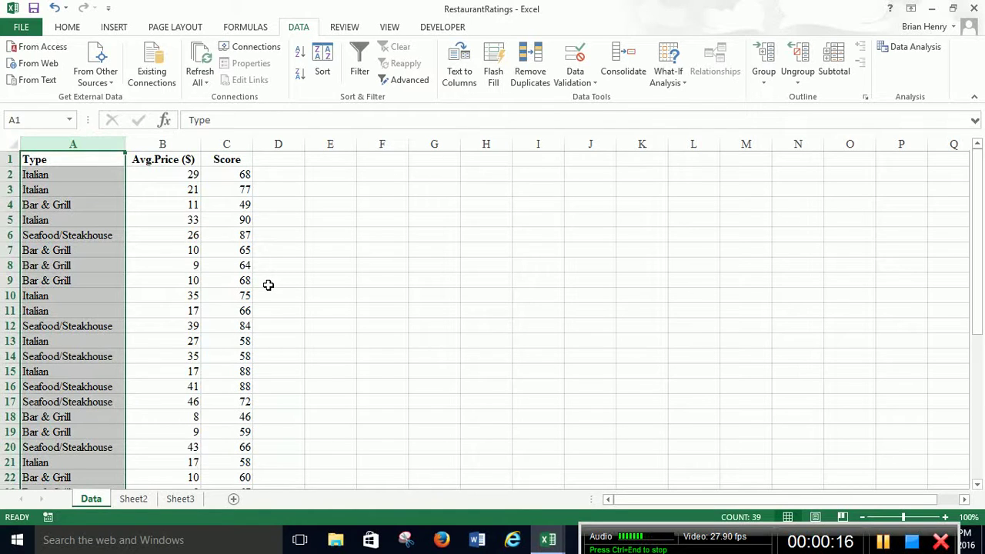
key(shift+Right)
key(shift+Right)
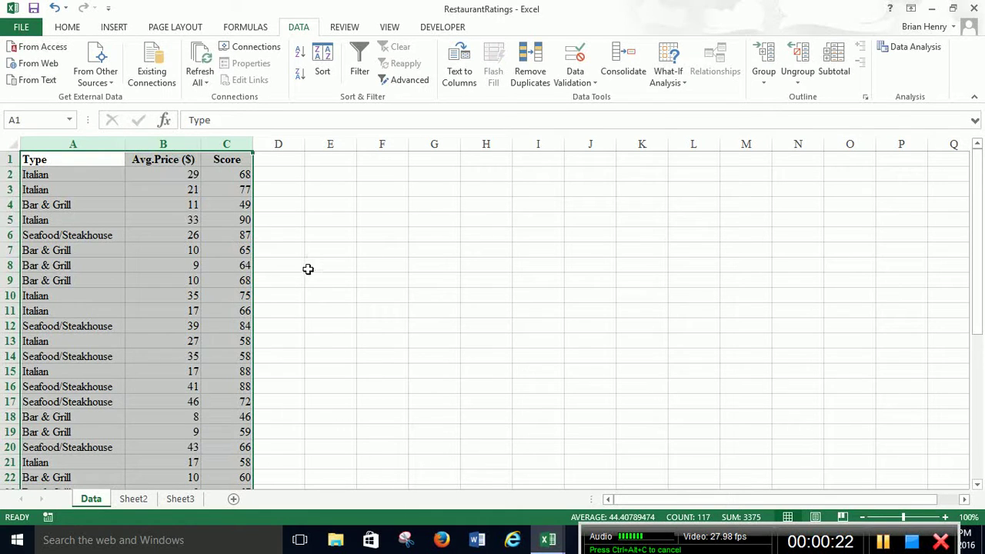
click(322, 61)
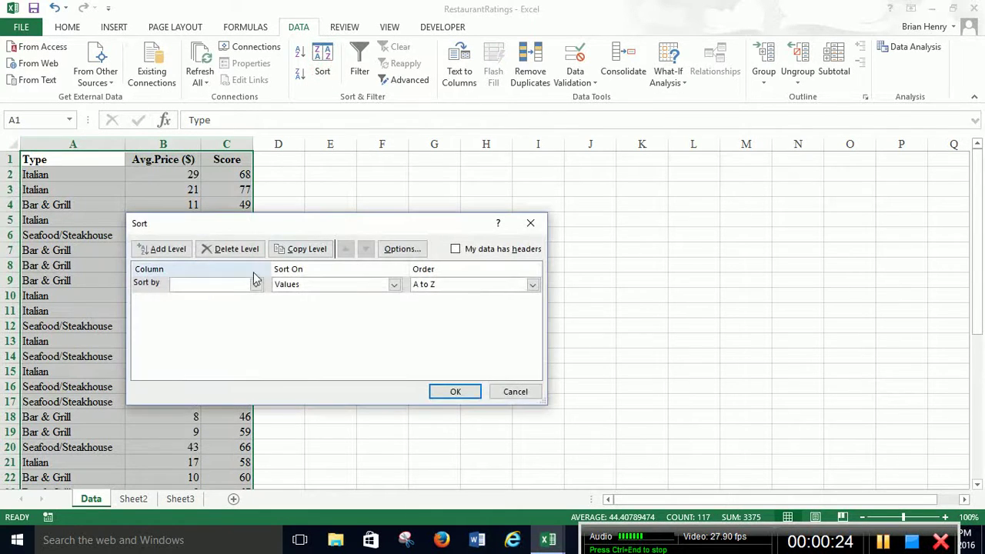
click(256, 284)
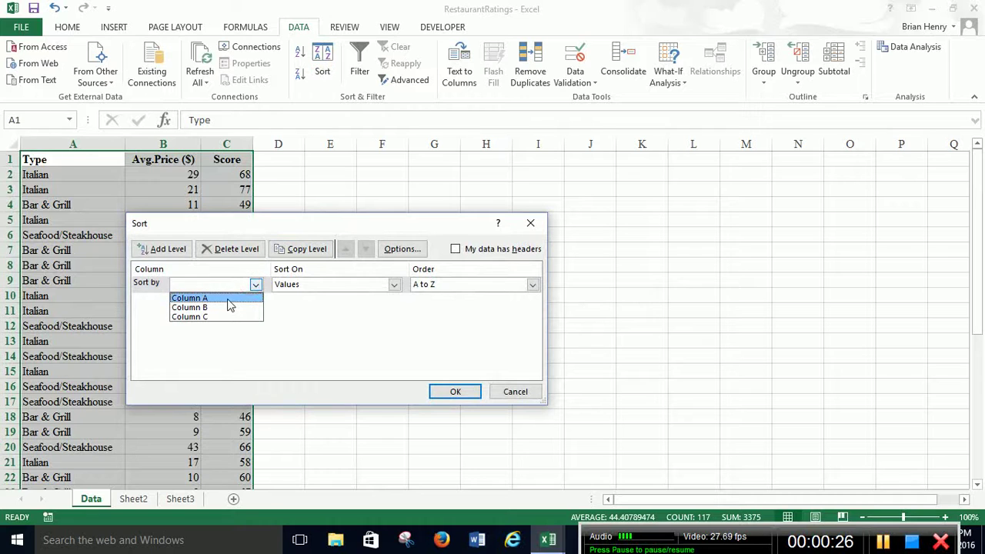
click(454, 249)
click(455, 249)
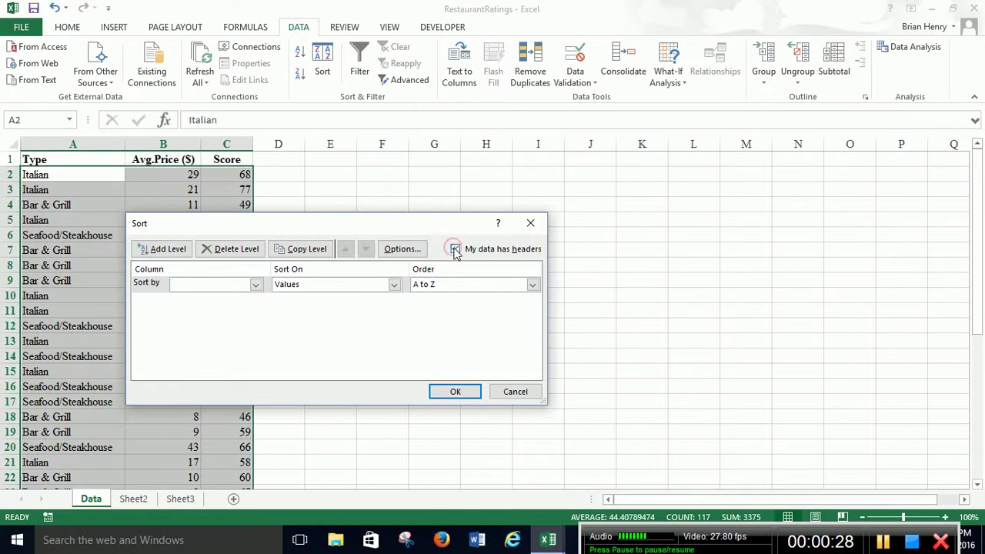
click(255, 285)
click(236, 298)
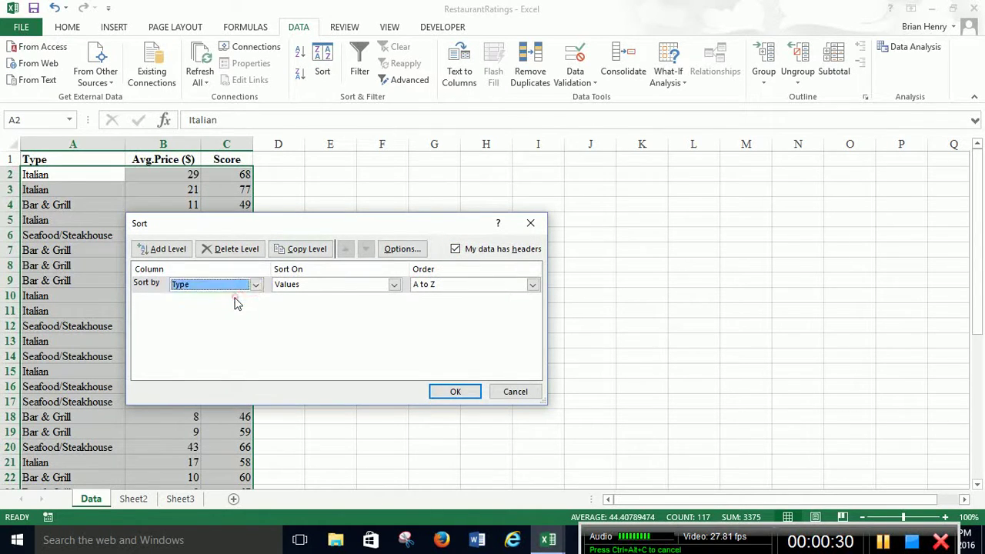
- Add a second sort level by Avg.Price ($) from smallest to largest and apply the sort
click(164, 248)
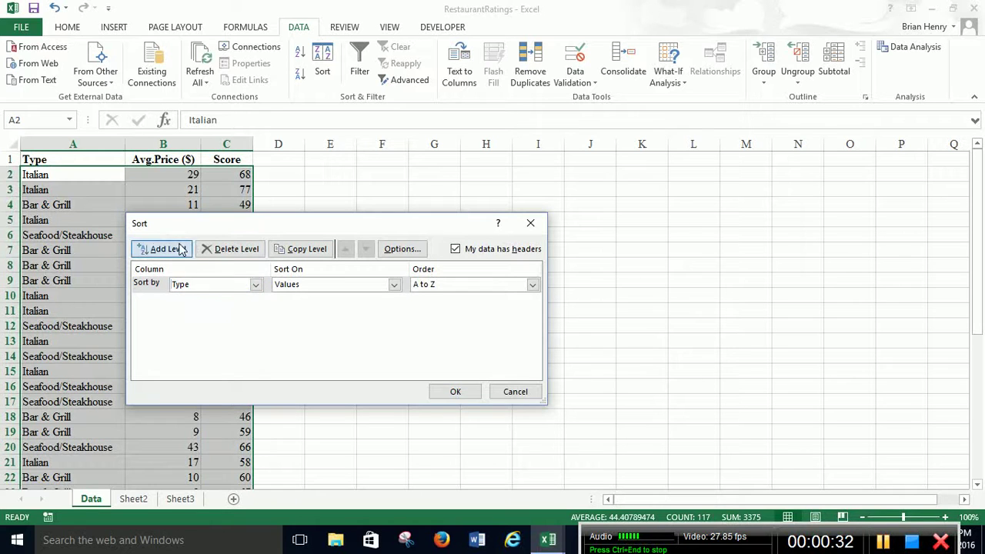
click(219, 301)
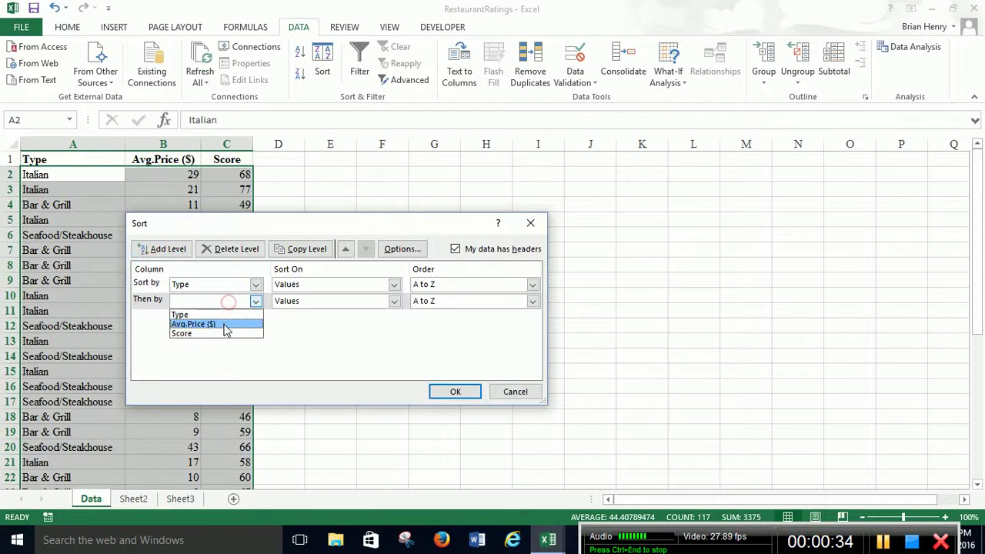
click(223, 323)
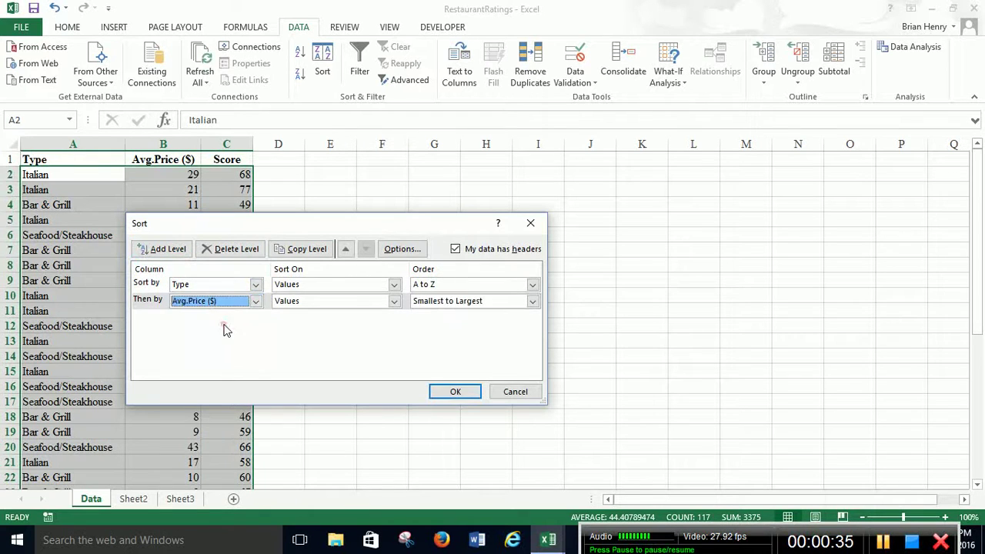
click(456, 393)
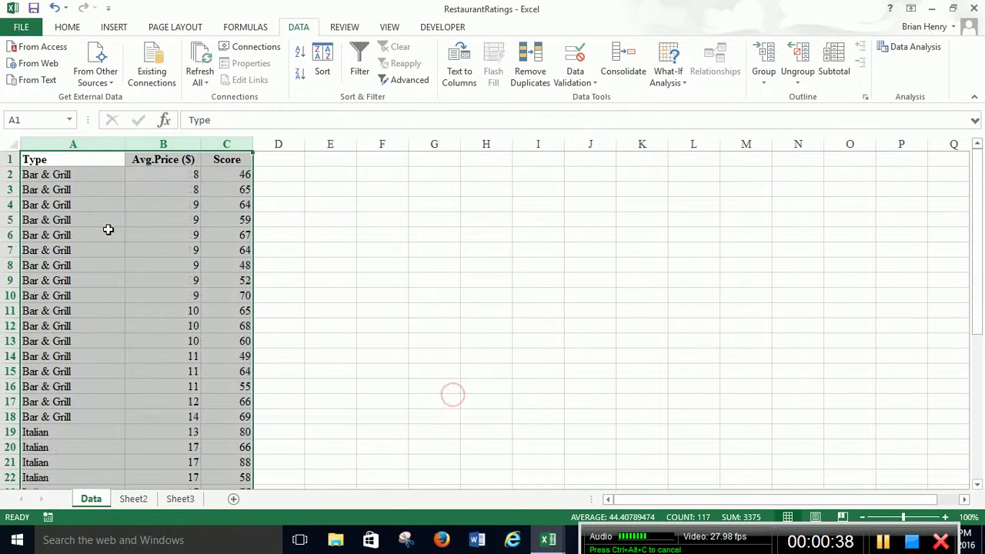
click(51, 149)
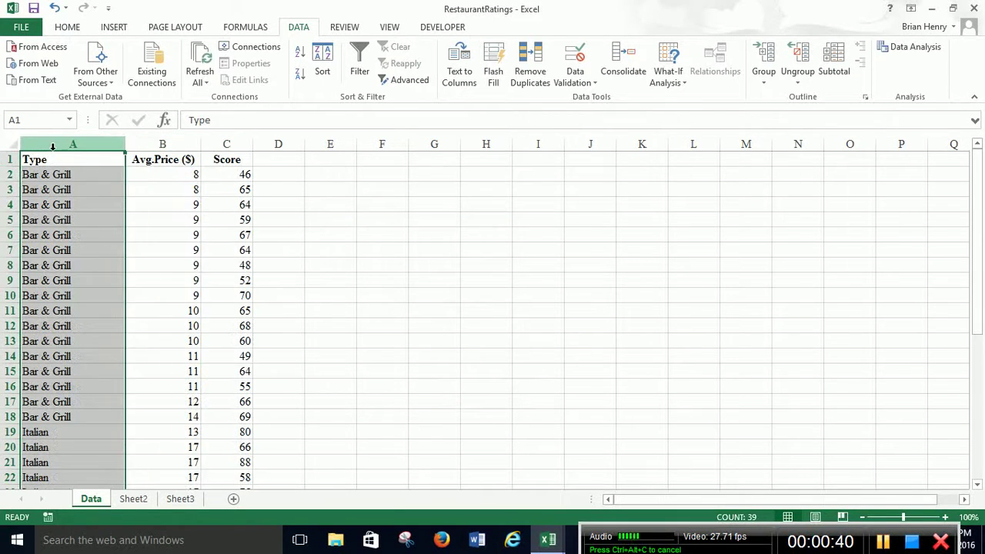
double_click(51, 162)
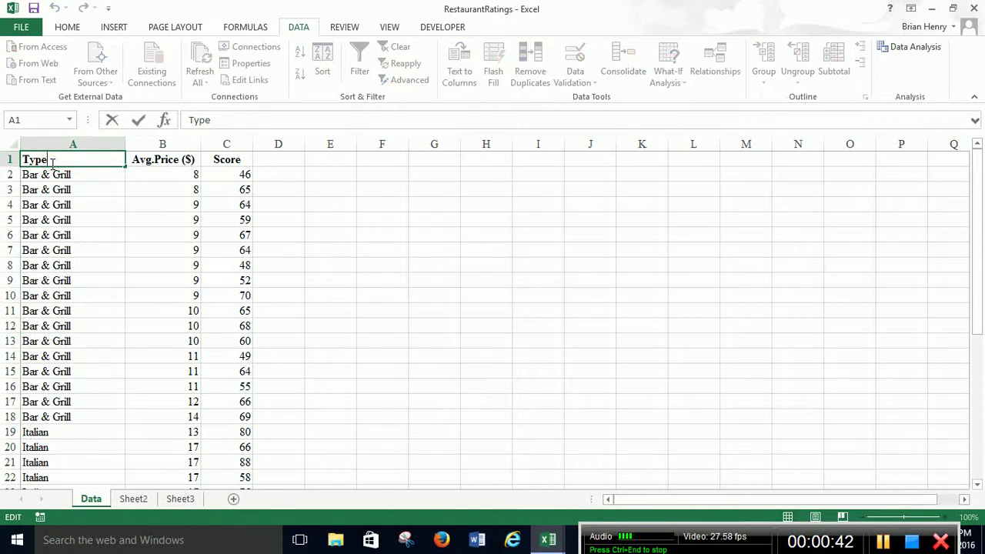
key(Return)
- Copy the Type column from A1 down to its last entry and paste it starting at cell F4
click(52, 160)
key(ctrl+shift+Down)
key(ctrl+c)
key(Right)
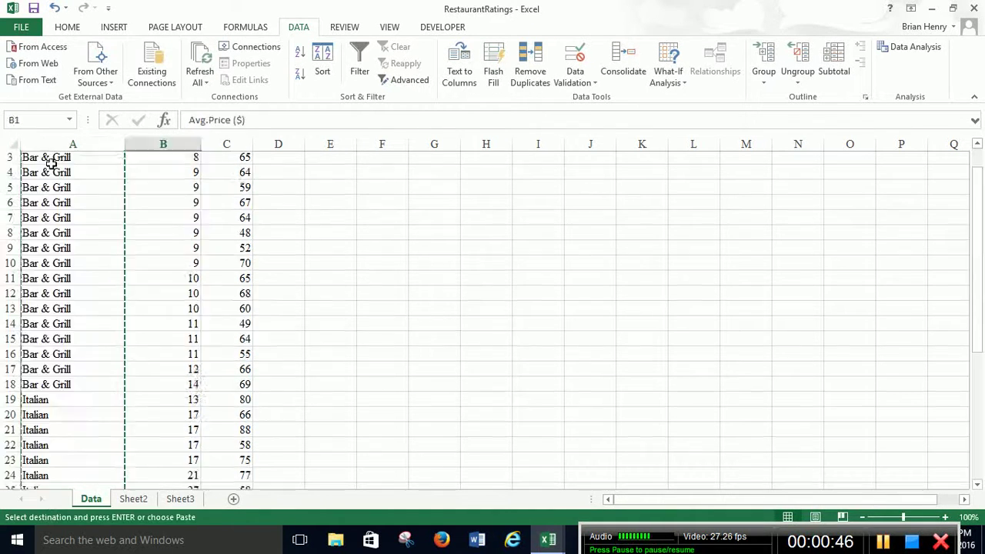
key(Right)
key(Right)
key(Right)
key(Down)
key(Down)
key(Down)
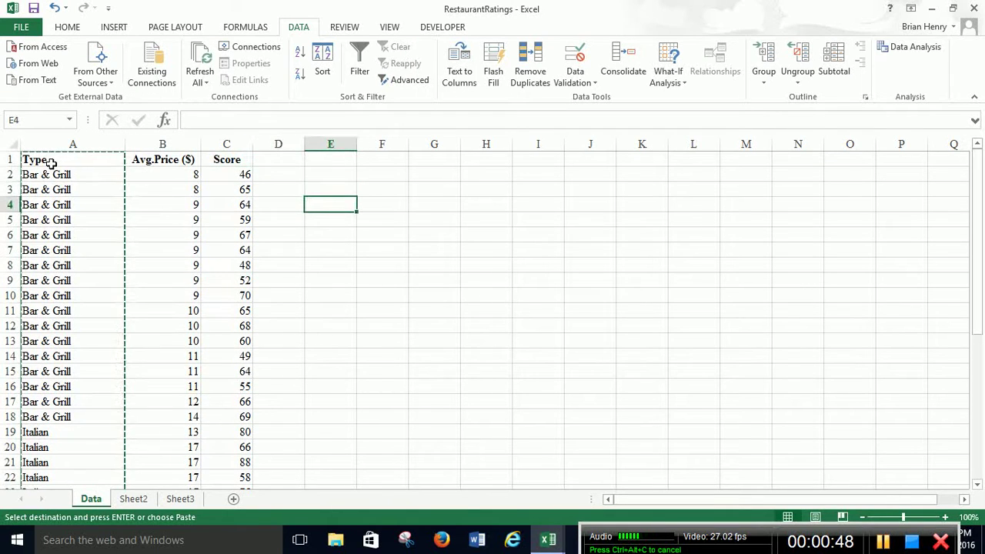
key(Right)
key(ctrl+v)
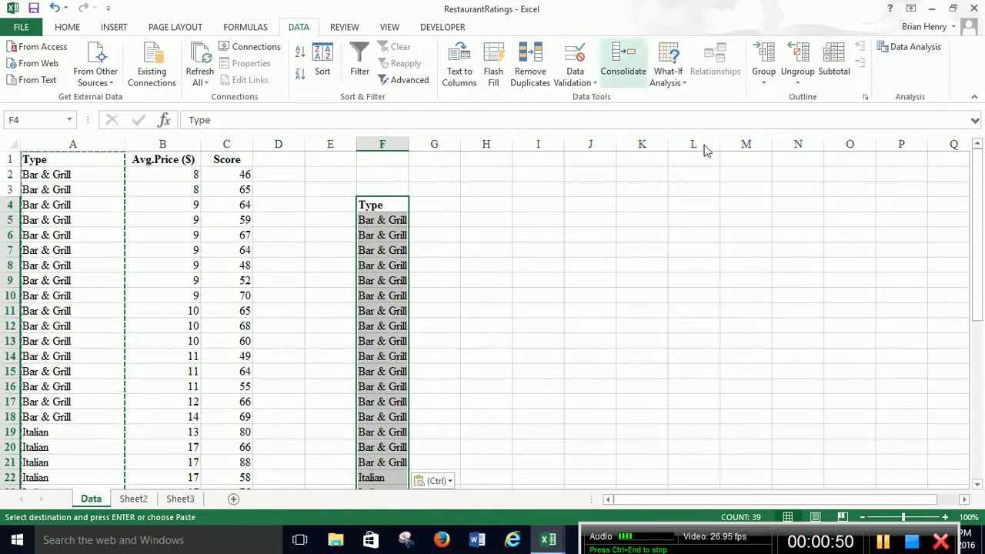
- Remove the duplicate values from the pasted Type list in column F, treating its first row as a header
click(531, 86)
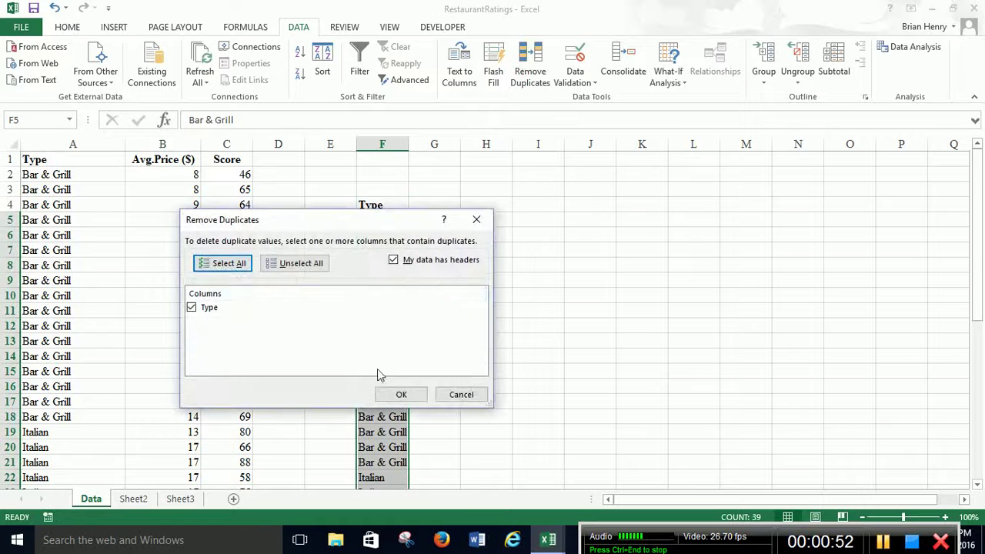
click(417, 397)
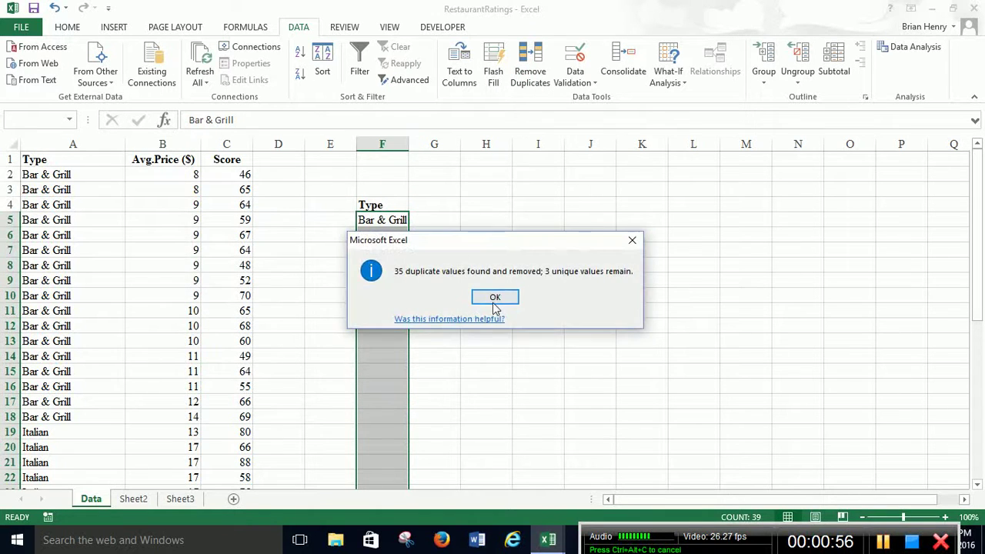
click(494, 299)
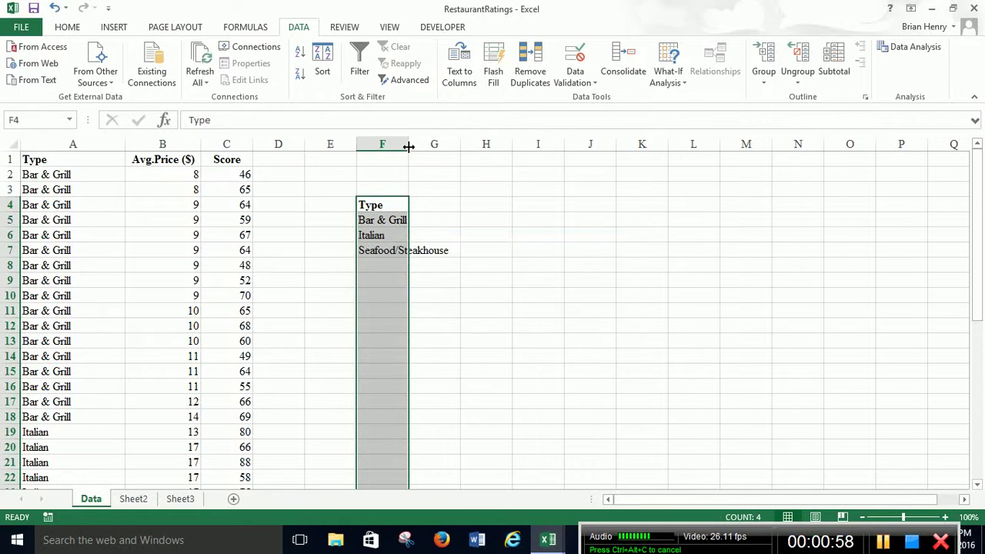
- Widen column F to fit the longest restaurant type and clear the Type header in F4
drag(408, 146, 463, 146)
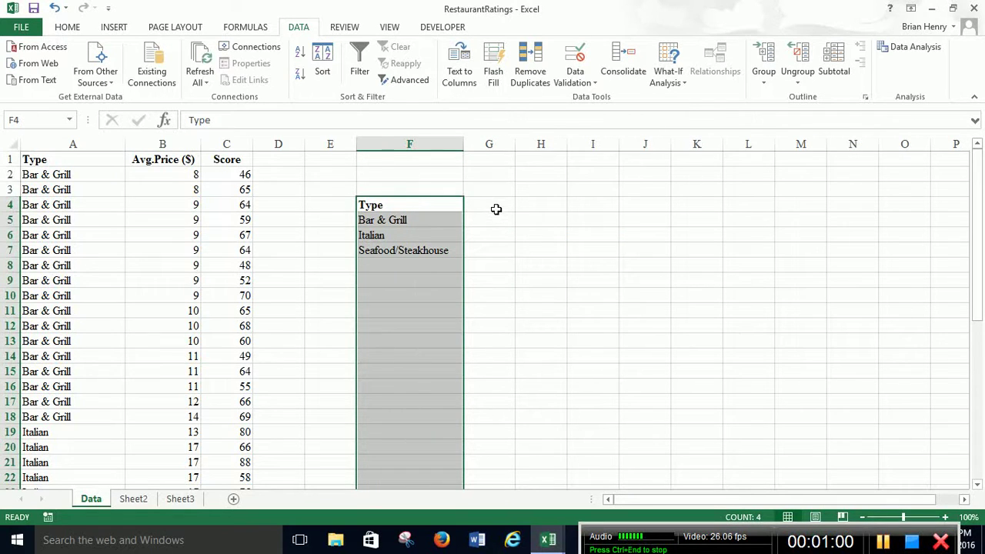
click(437, 204)
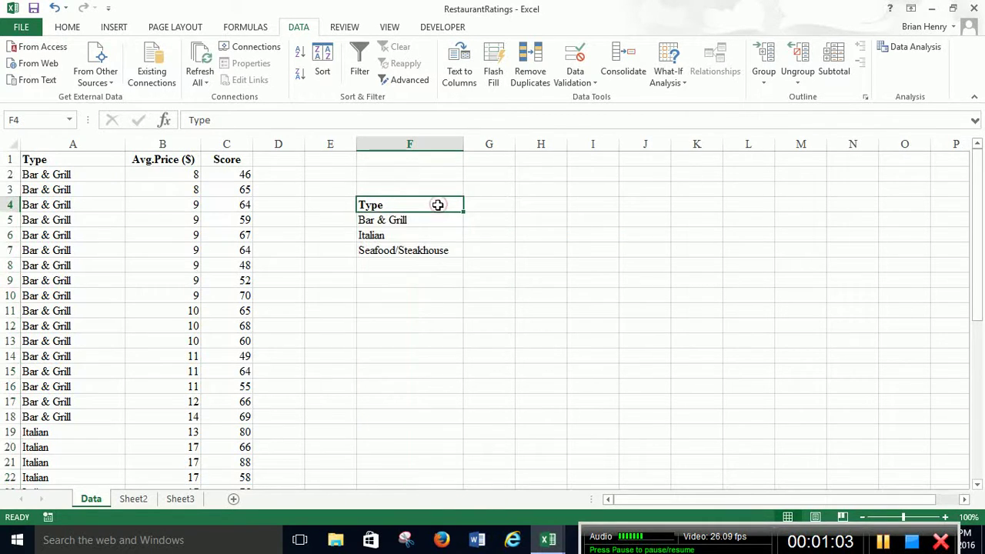
key(Delete)
- Merge and center cells E5:E7 and enter the label Restaurant Type in the merged cell
drag(331, 222, 335, 248)
right_click(339, 230)
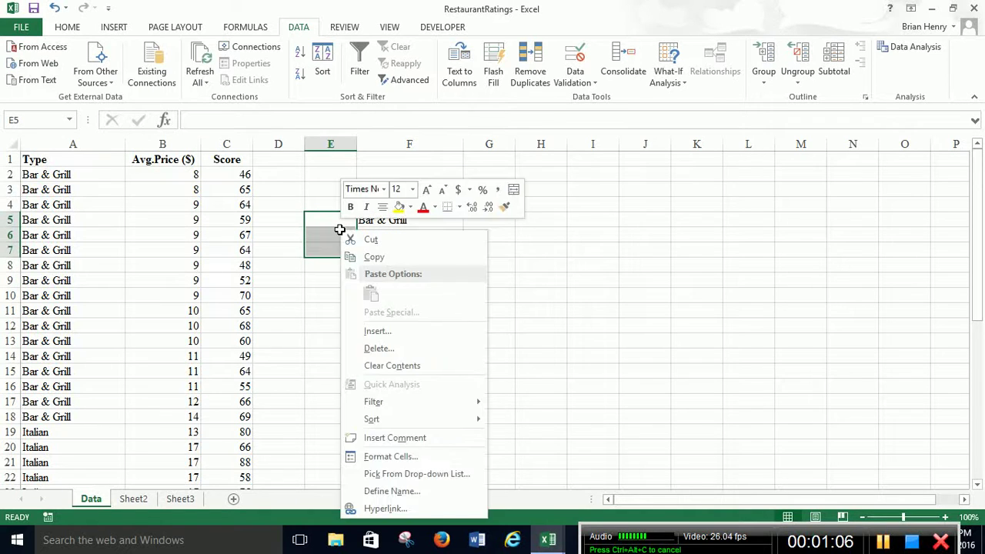
click(329, 227)
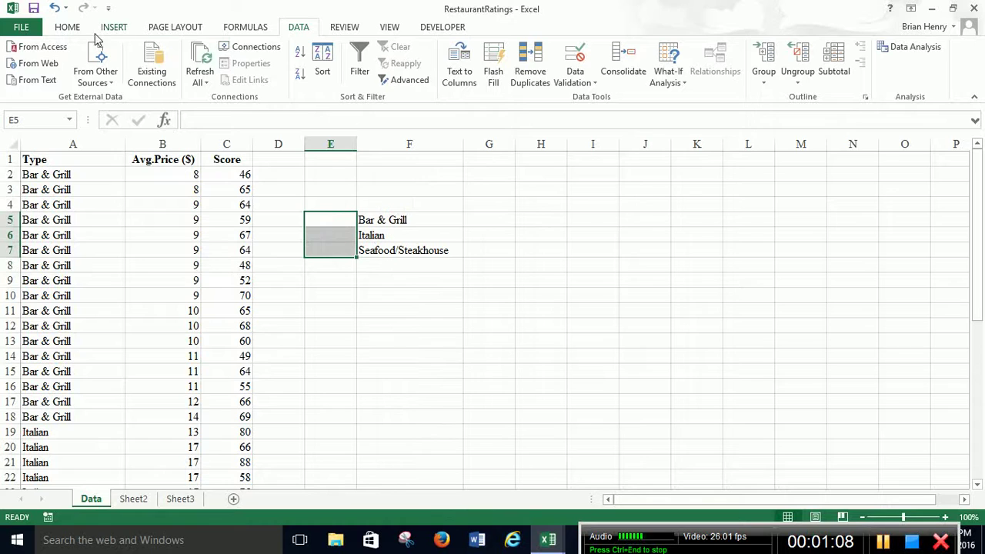
click(69, 28)
click(400, 75)
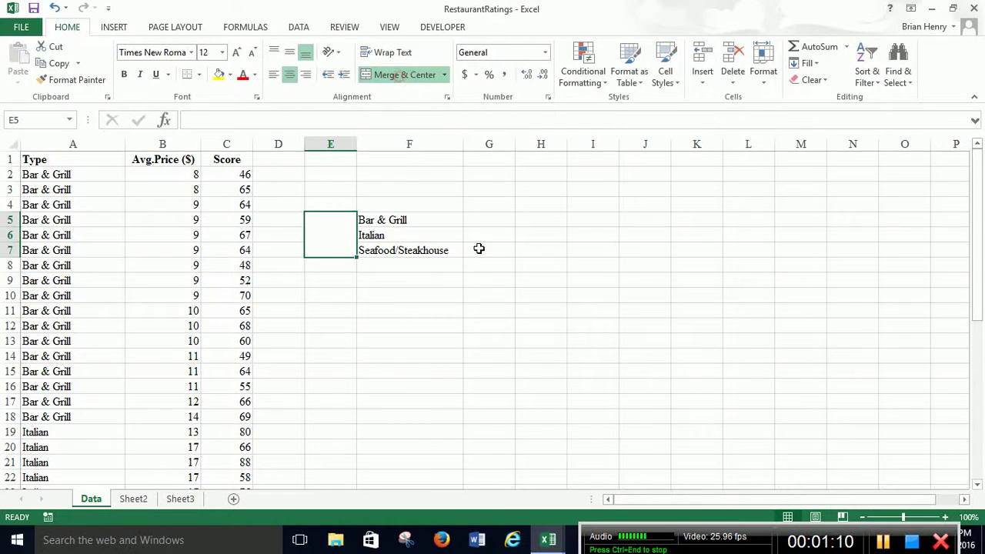
text(Resta)
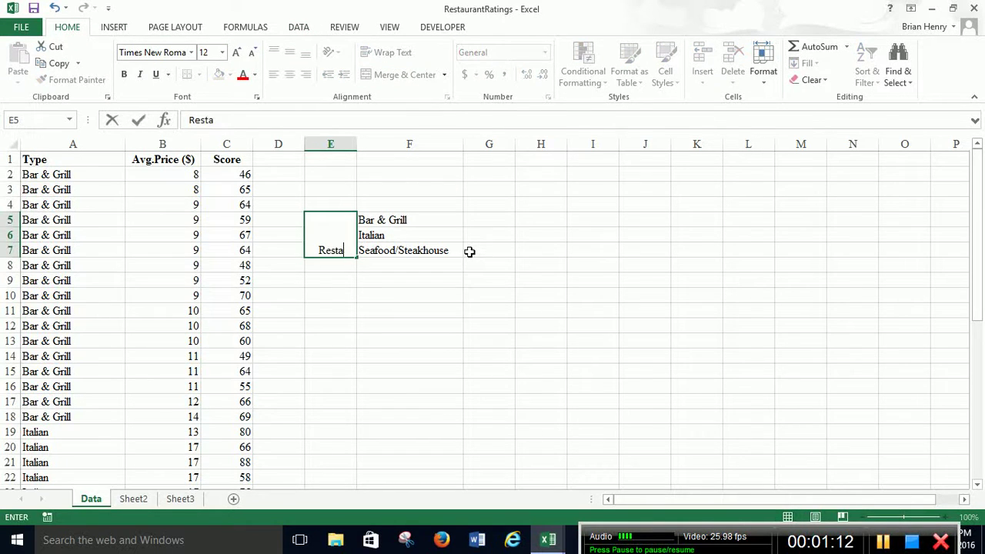
text(urant Type)
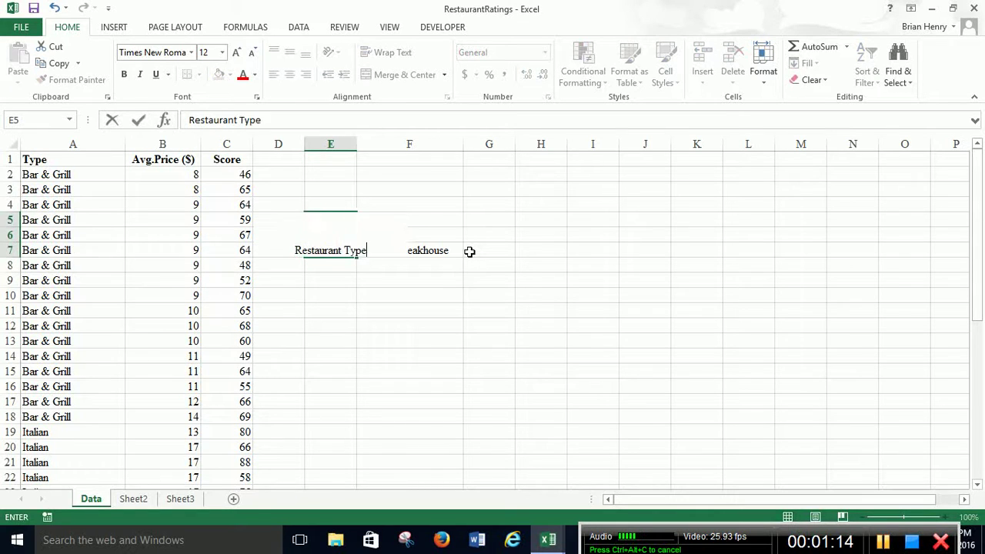
key(Return)
- Align the Restaurant Type label vertically to the middle and wrap its text
click(347, 218)
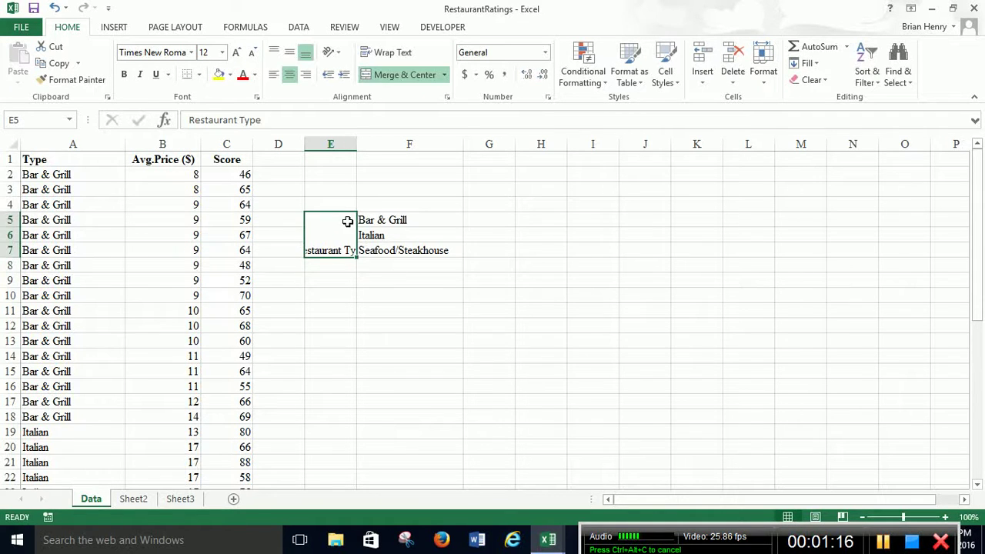
click(289, 52)
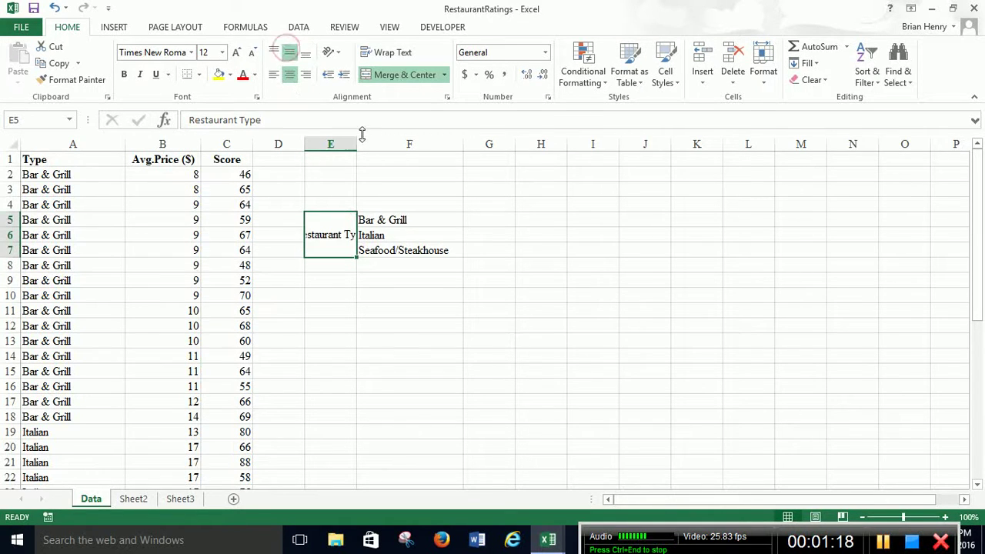
click(386, 54)
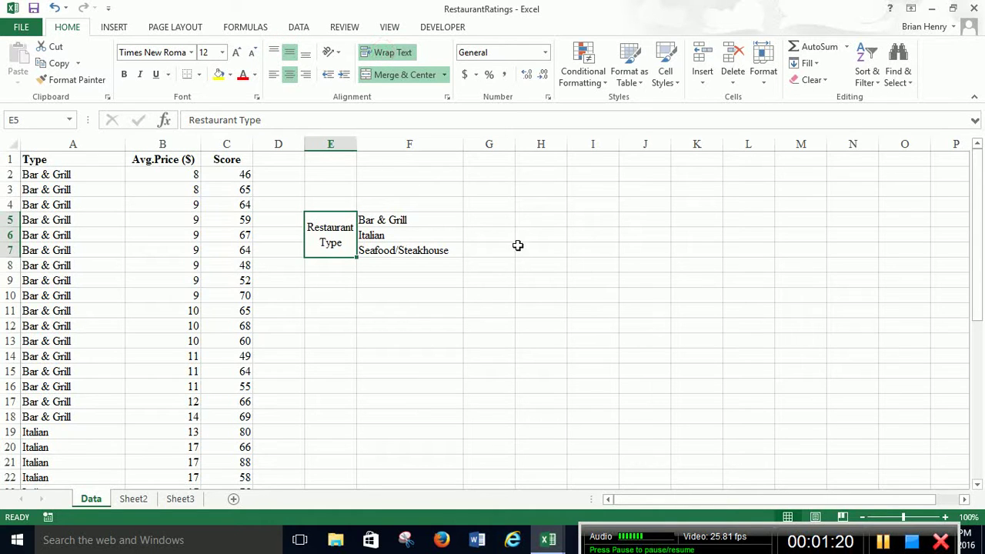
- Enter <$15 in G4 as the first price range heading of the summary table
click(492, 207)
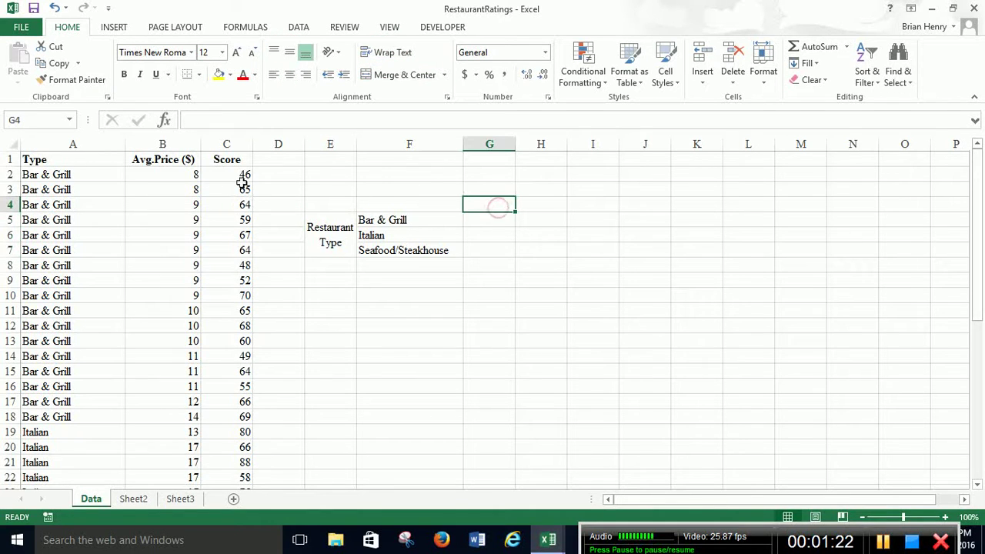
scroll(192, 219, down, 11)
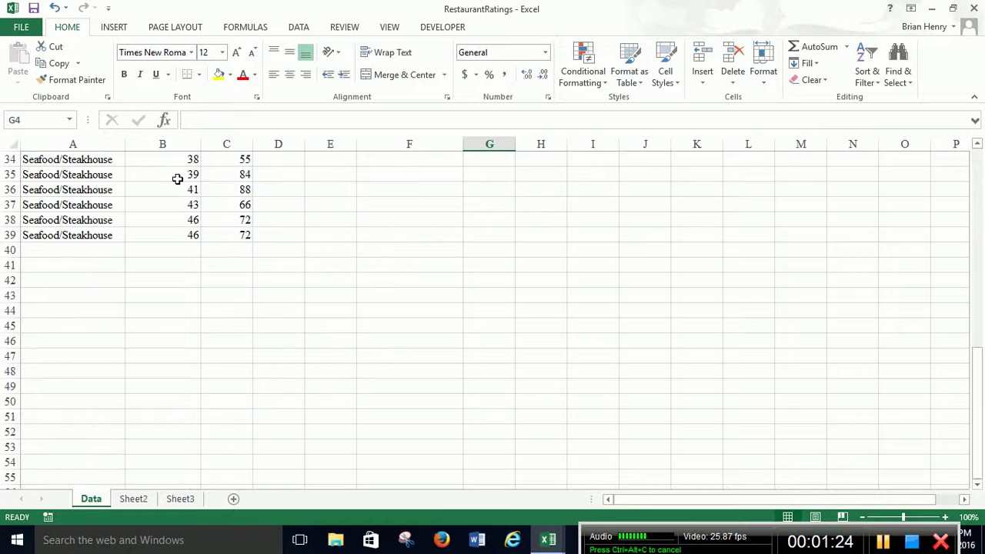
scroll(177, 179, up, 11)
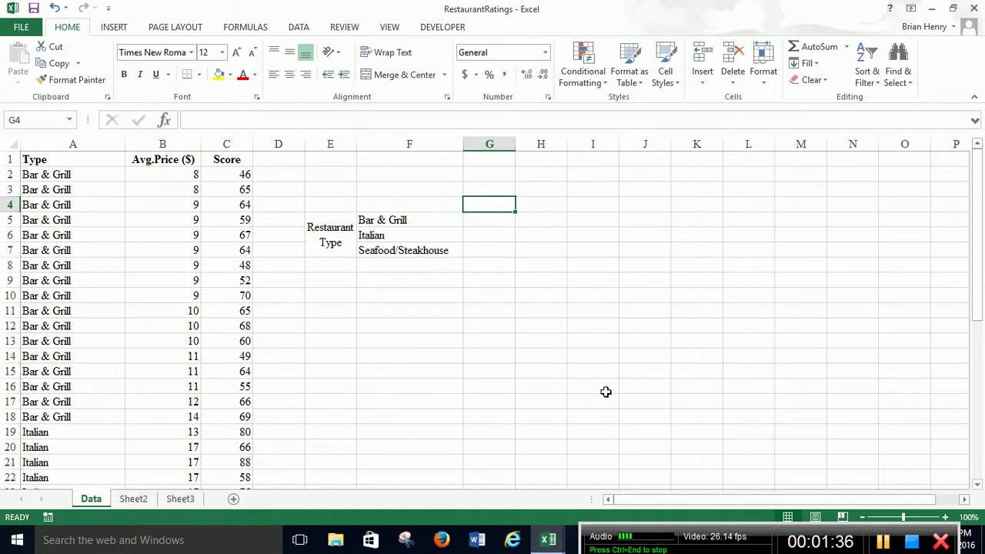
text(<)
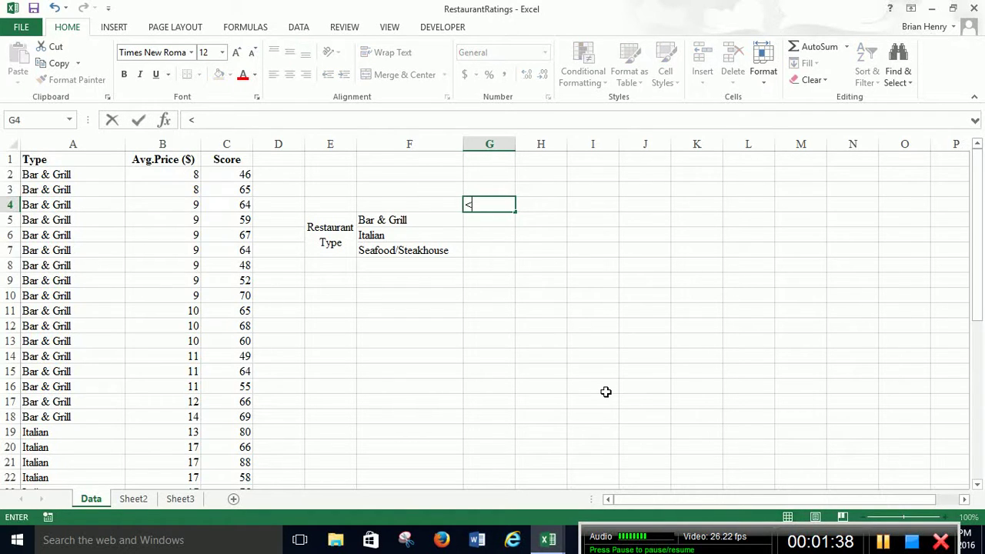
text($15)
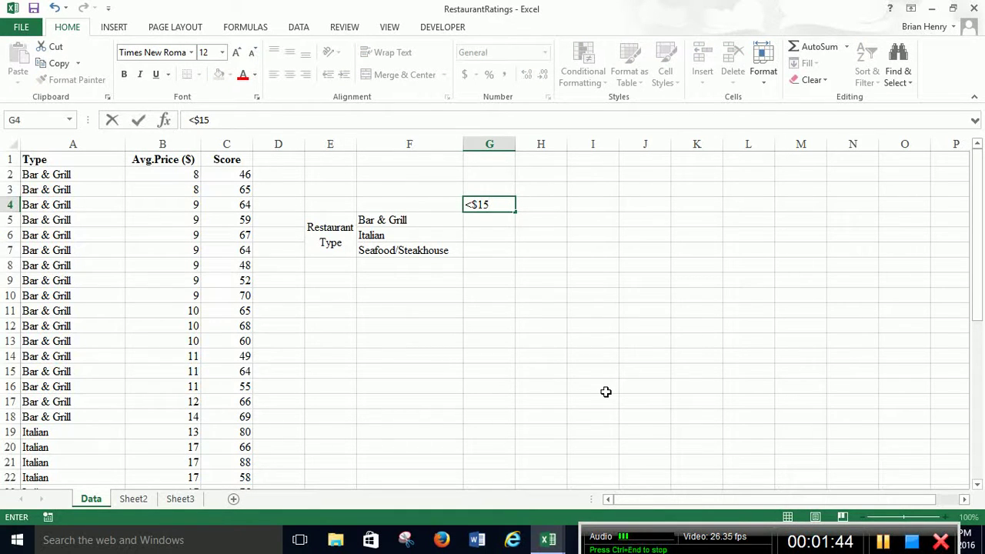
key(Tab)
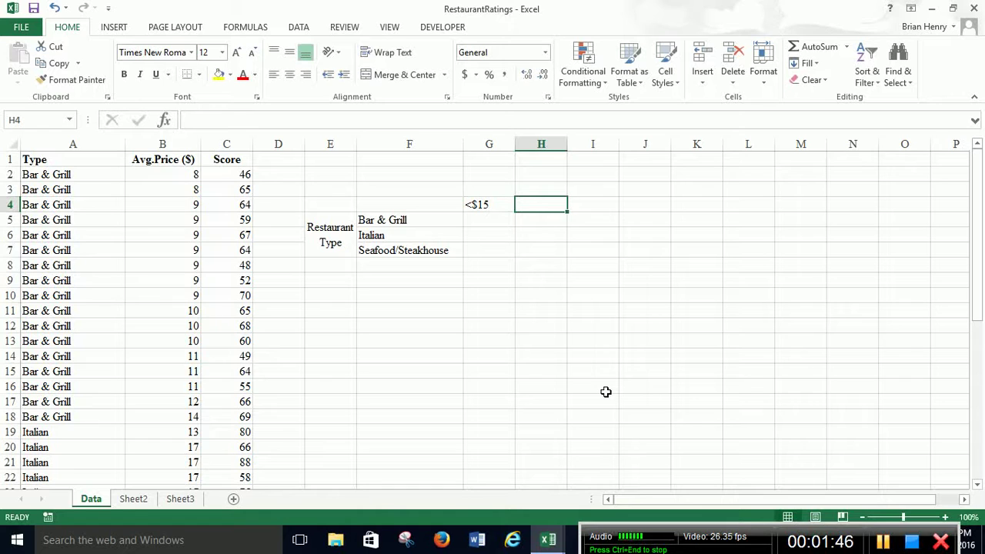
text(15)
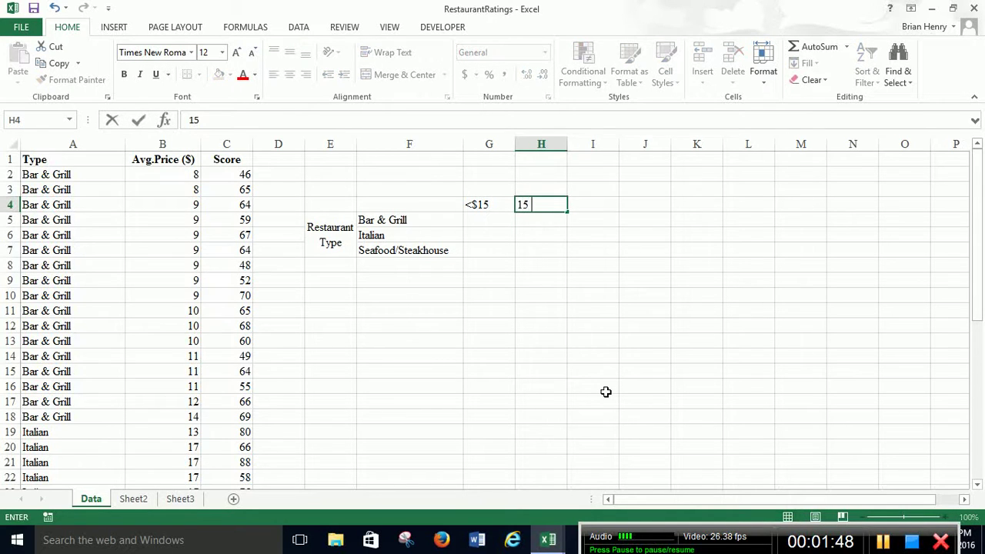
text( - 25)
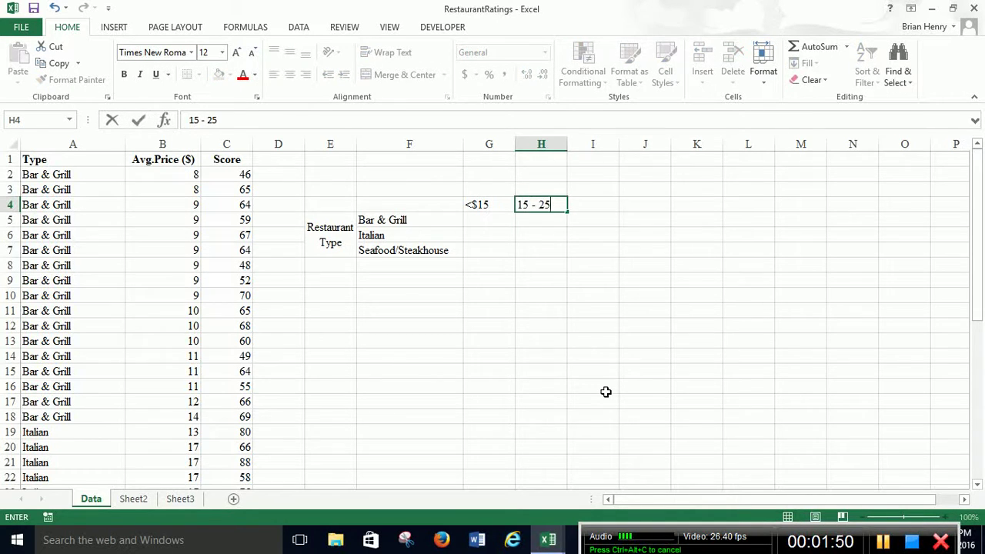
key(Tab)
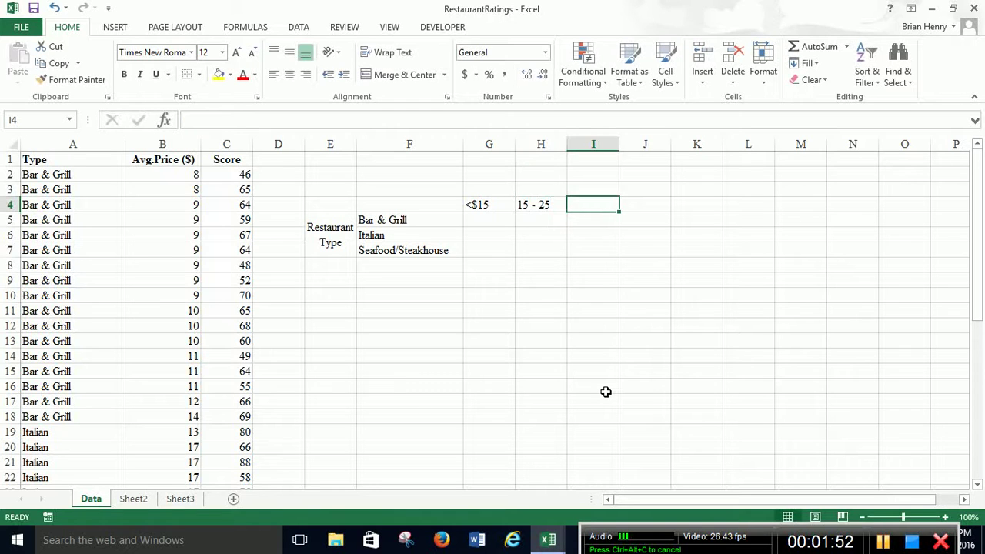
key(Left)
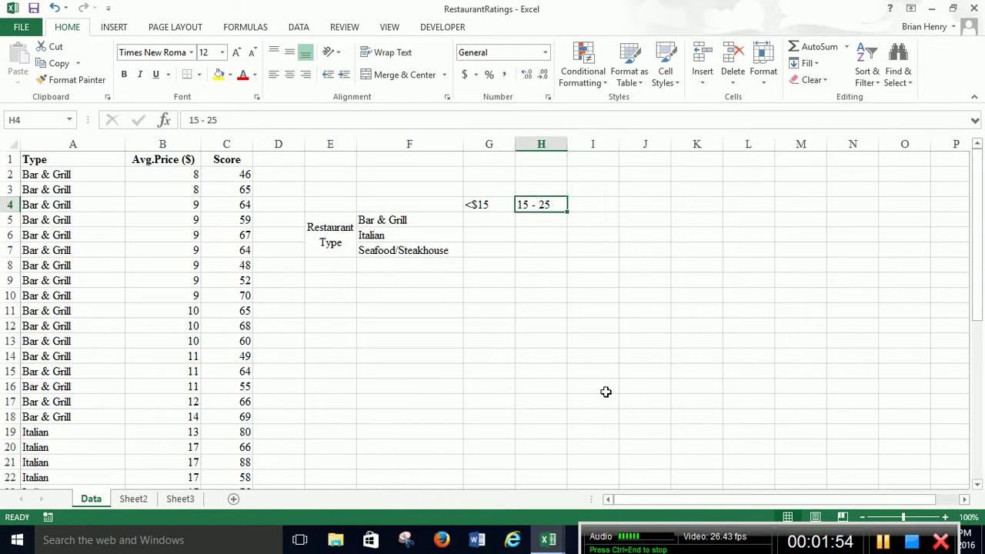
text(15 -)
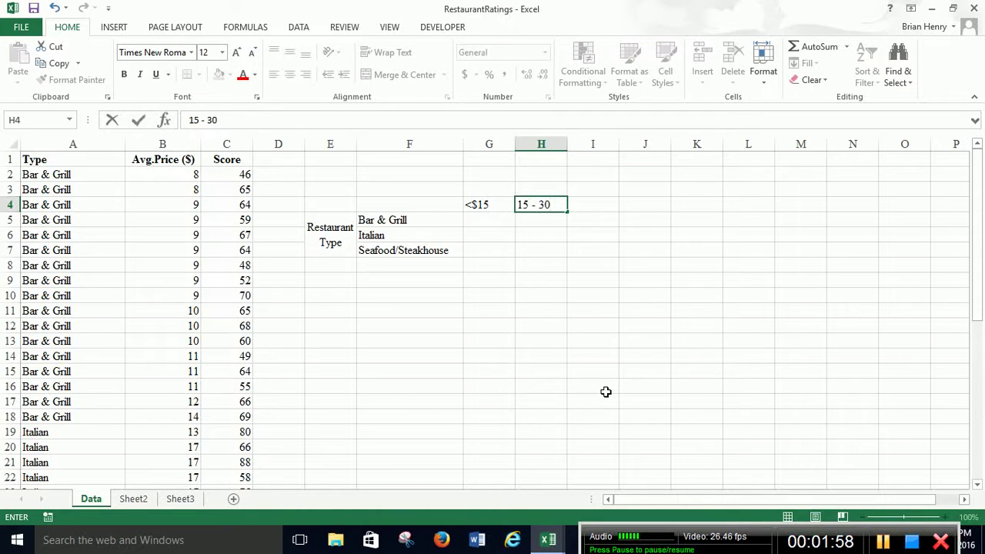
key(BackSpace)
key(BackSpace)
key(BackSpace)
key(BackSpace)
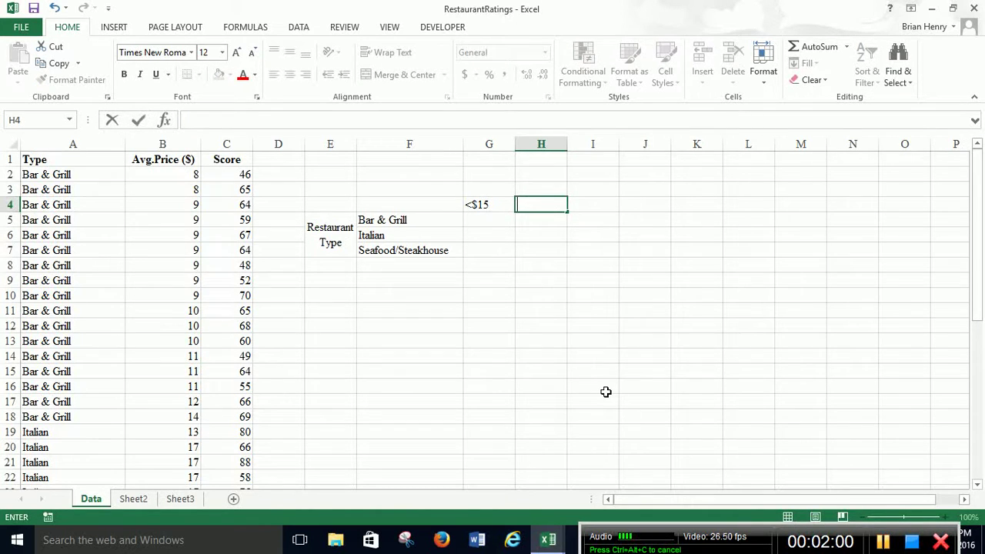
key(Escape)
key(Left)
key(Right)
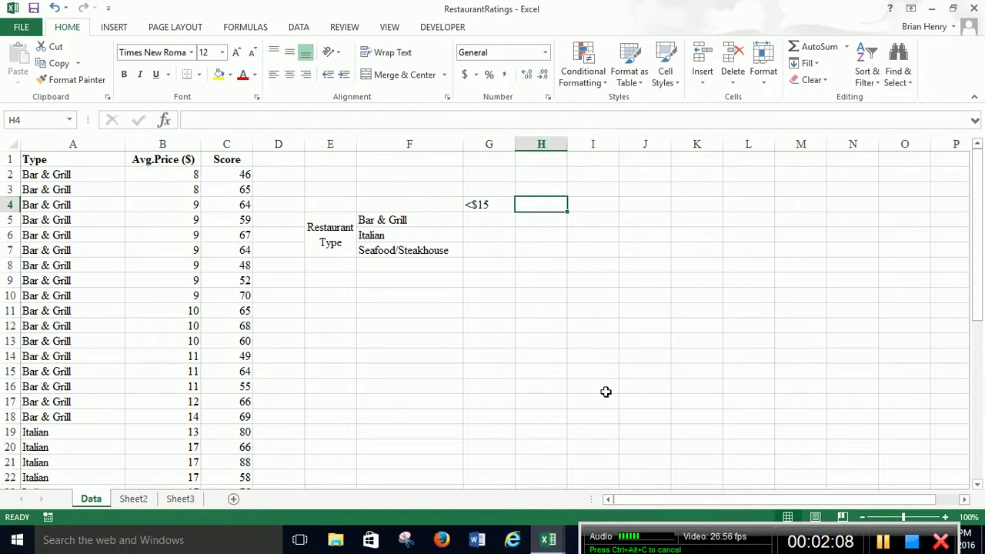
- Enter the price range headings 15 - 20, 21 - 25 and 26 - 30 in cells H4 to J4
text(15 - 20)
key(BackSpace)
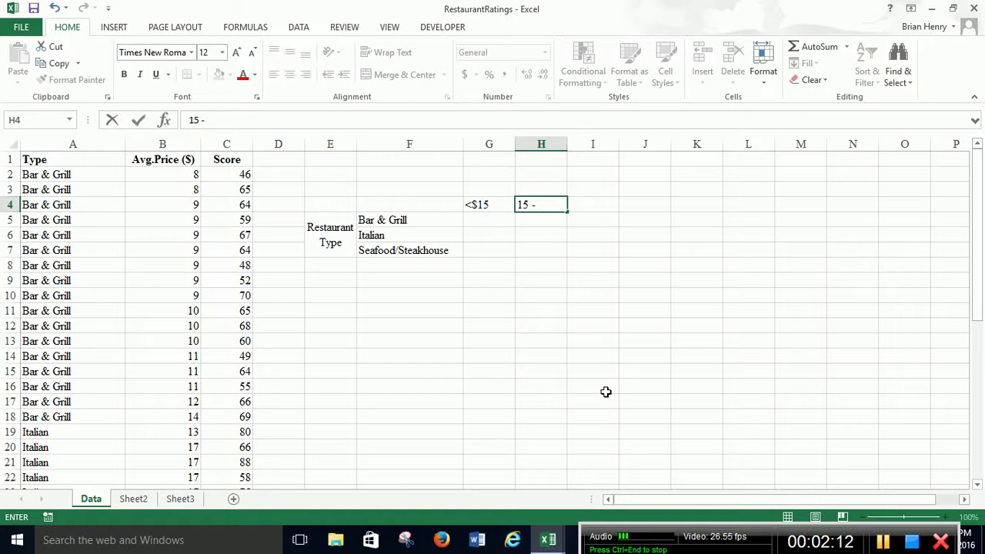
text(20)
key(Tab)
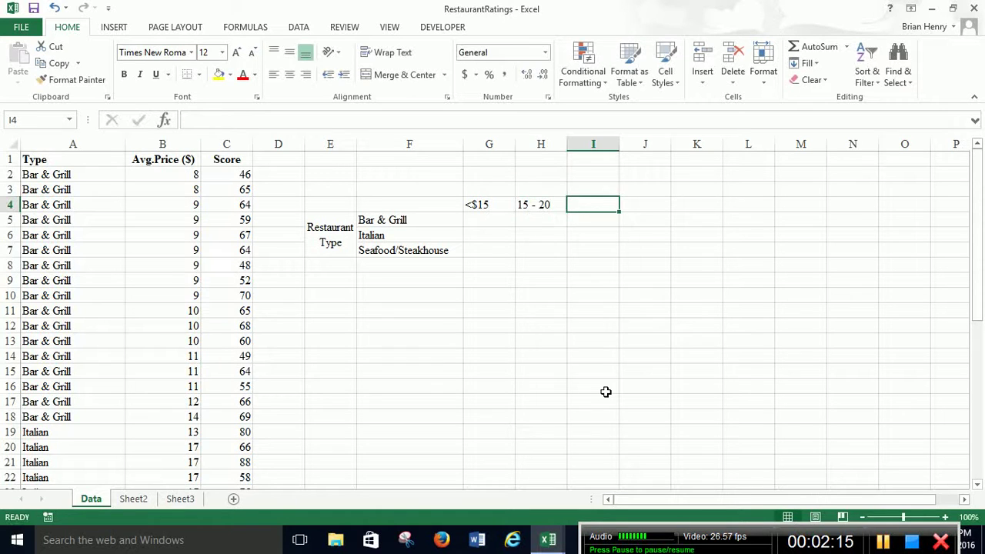
text(21)
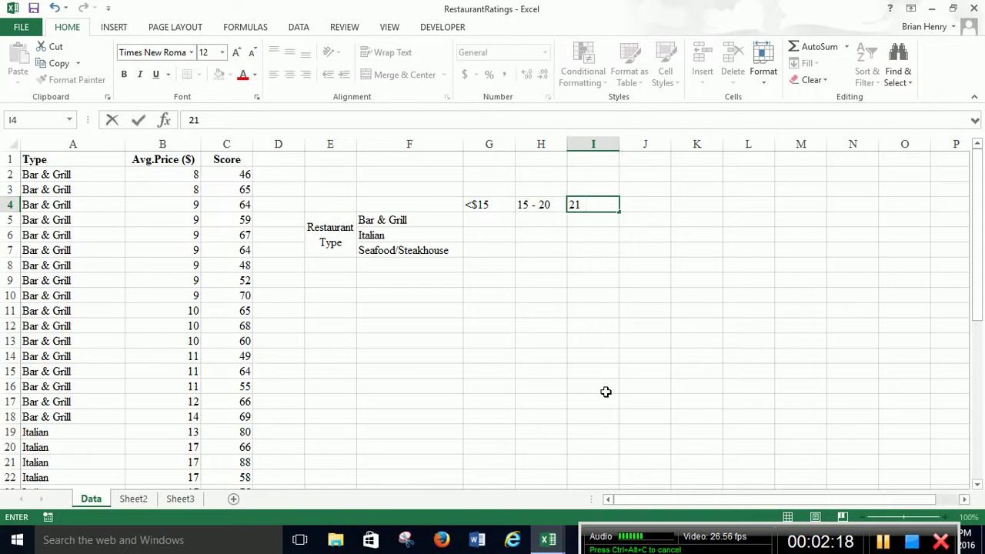
text( -)
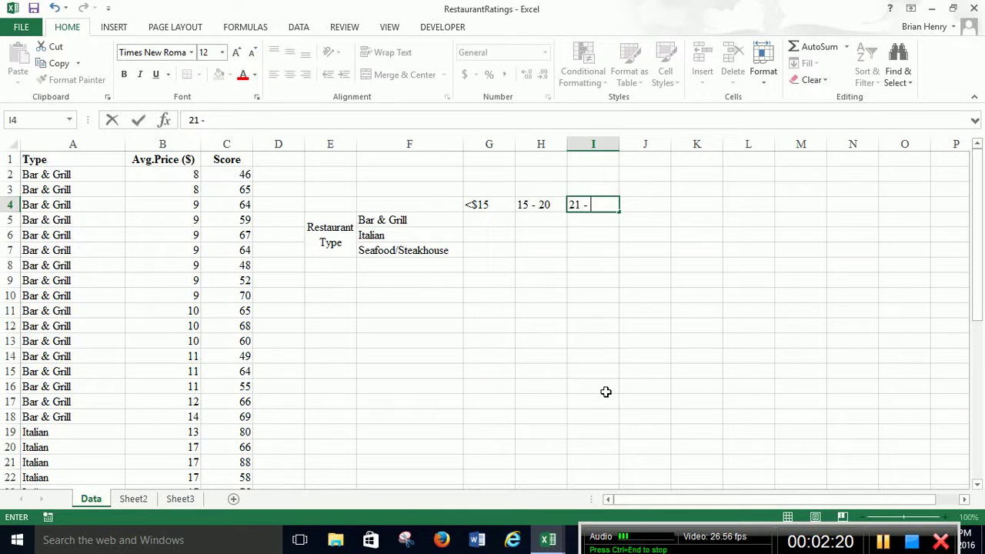
text( 25)
key(Tab)
text(26 - 30)
key(Tab)
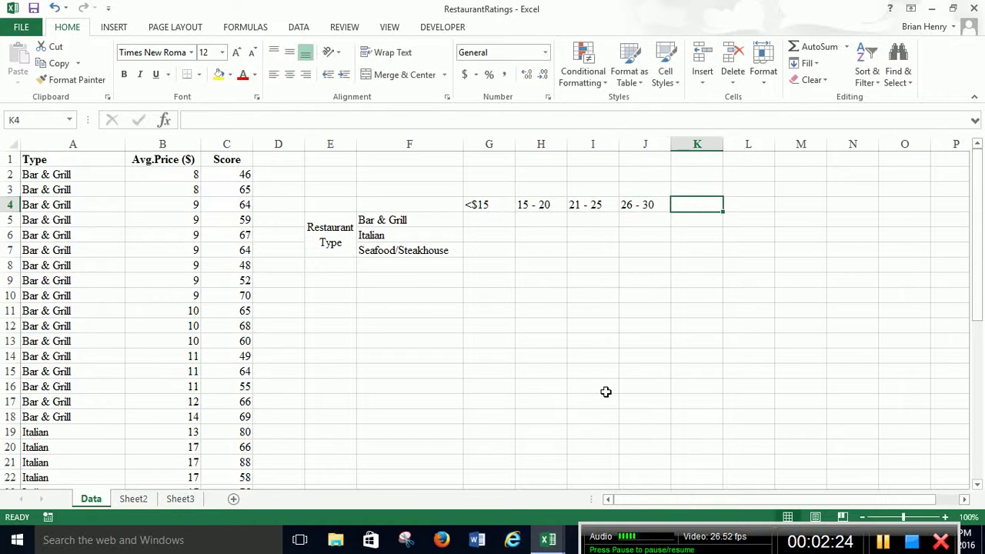
- Enter the price range headings 31 - 35, 36 - 40 and >40 in cells K4 to M4
text(31)
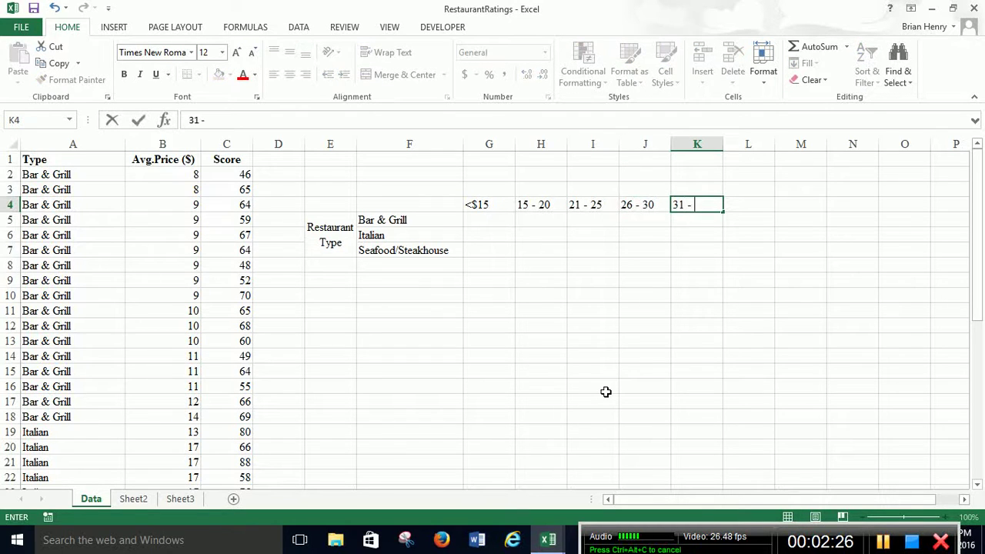
text( - 35)
key(Tab)
text(36)
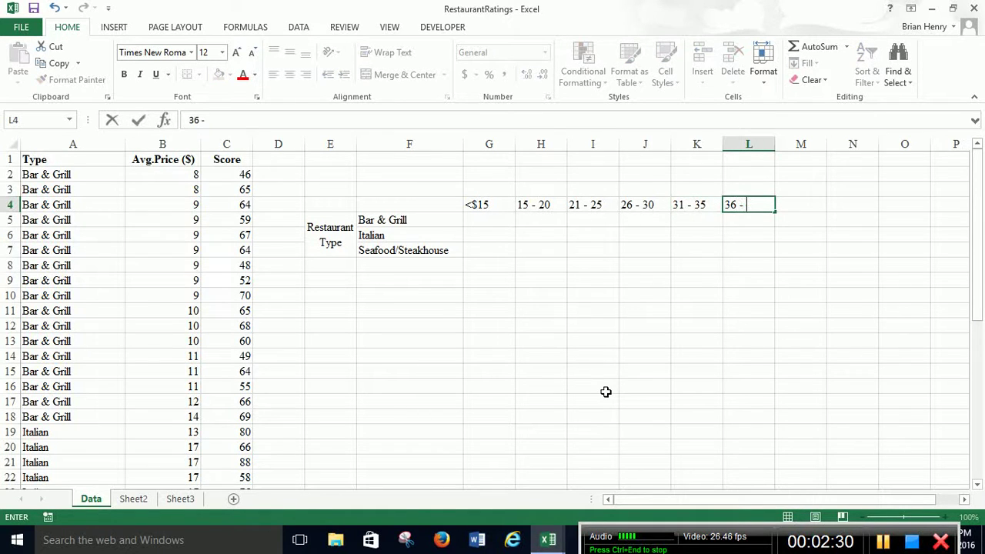
key(Tab)
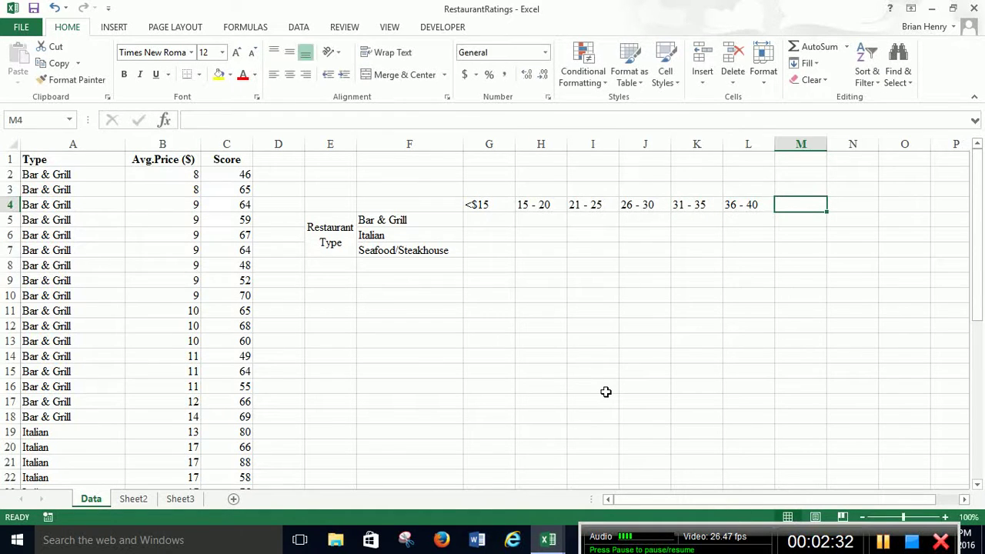
text(>)
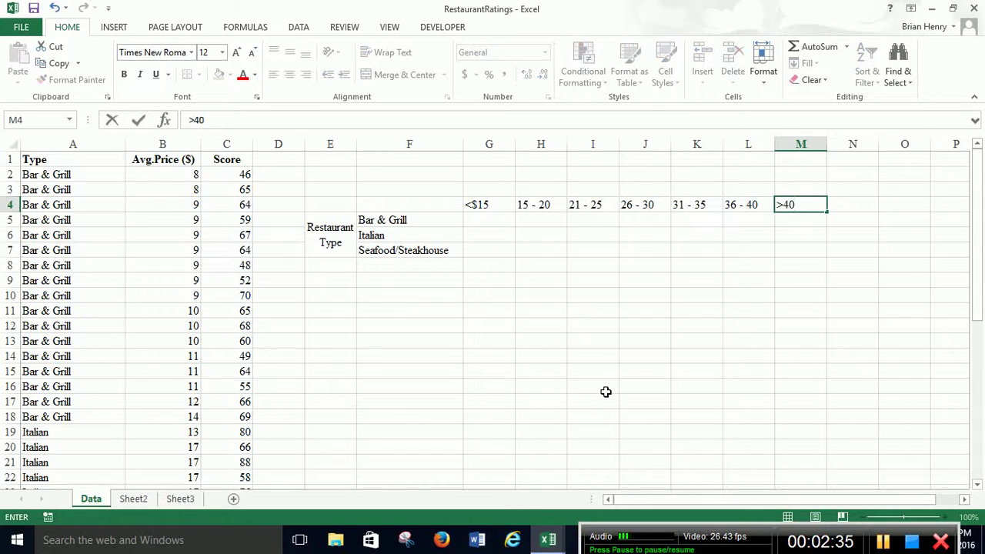
text(40)
key(Return)
- Merge and center cells G3:M3 above the price range headings
key(Up)
key(Up)
key(Left)
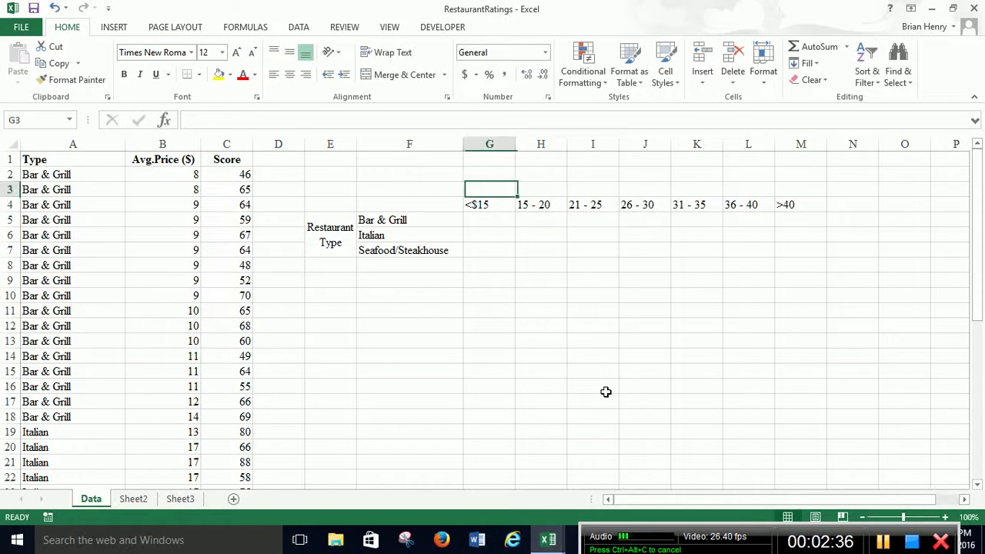
key(shift+Right)
key(shift+Right)
key(shift+Right)
key(shift+Right)
key(shift+Right)
key(shift+Right)
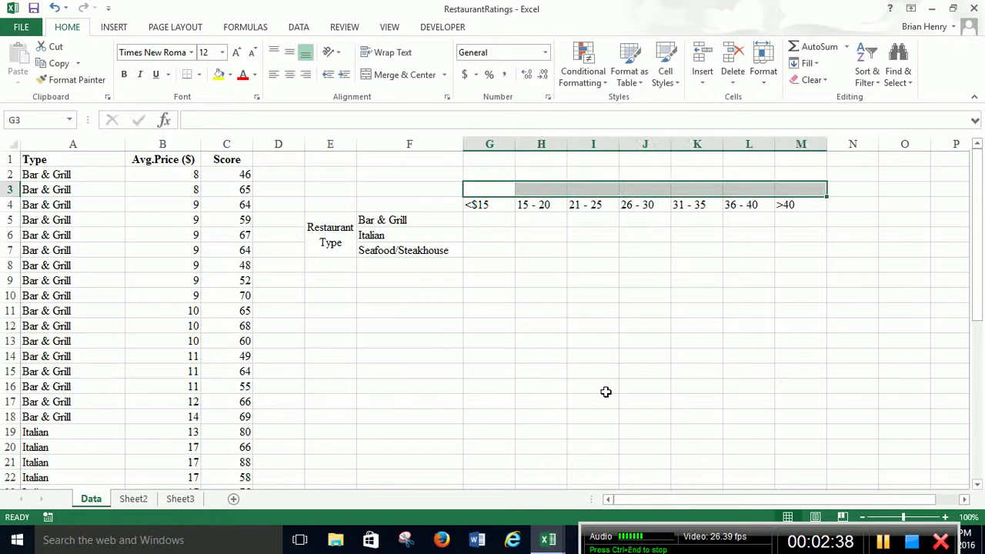
click(395, 75)
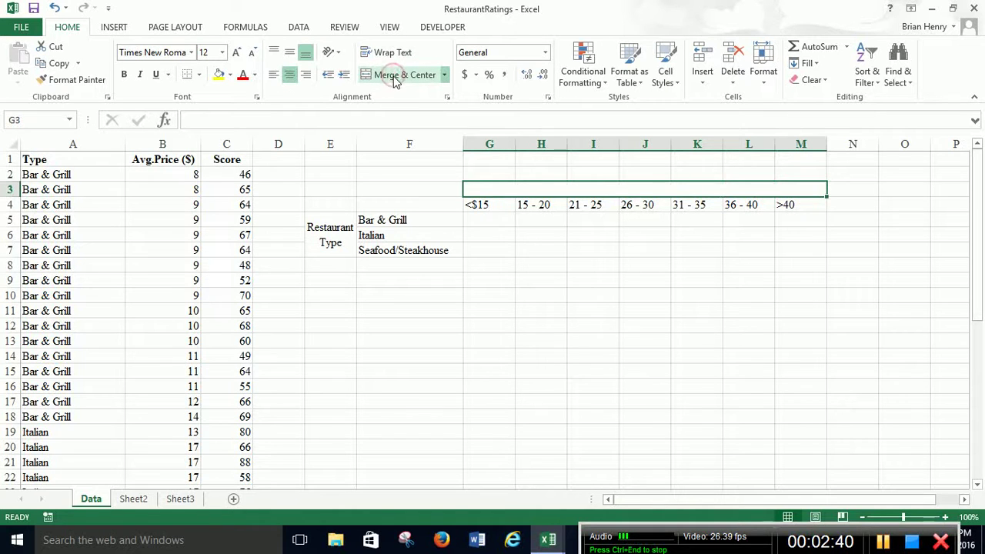
- Enter the heading Average Price Per Plate ($) in the merged cell above the price ranges
text(Average Price Per )
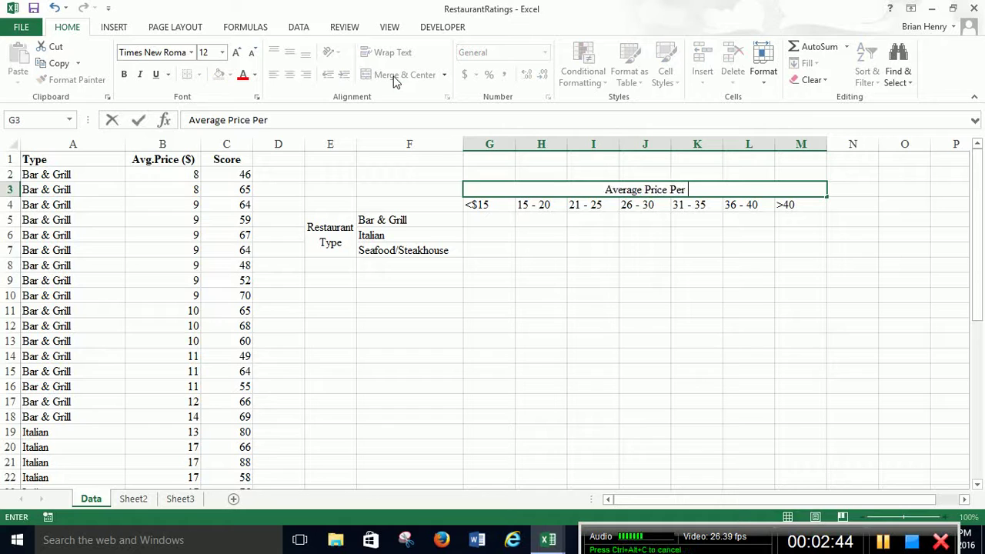
text(Plate ($))
key(Return)
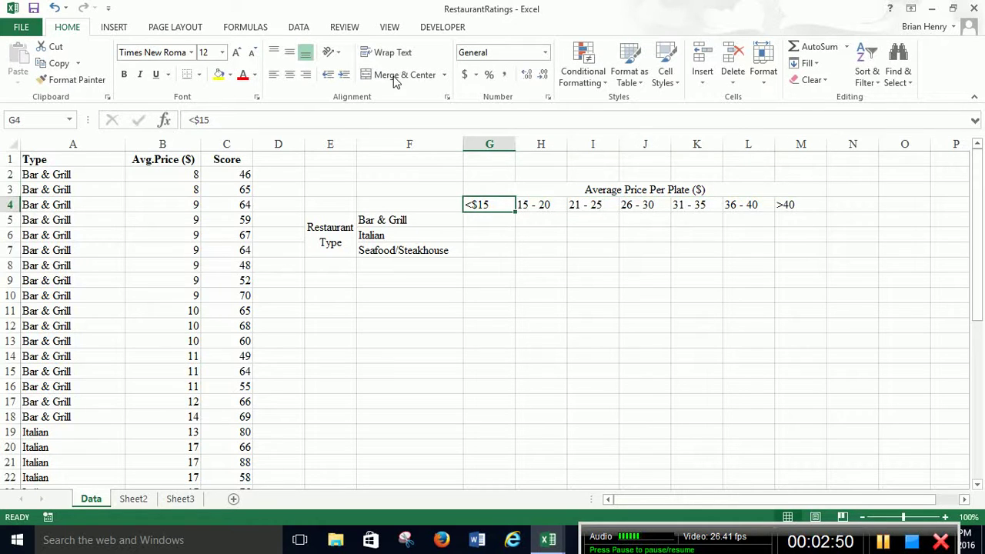
- Remove the dollar sign from the first price range heading in G4 so it reads <15
click(202, 120)
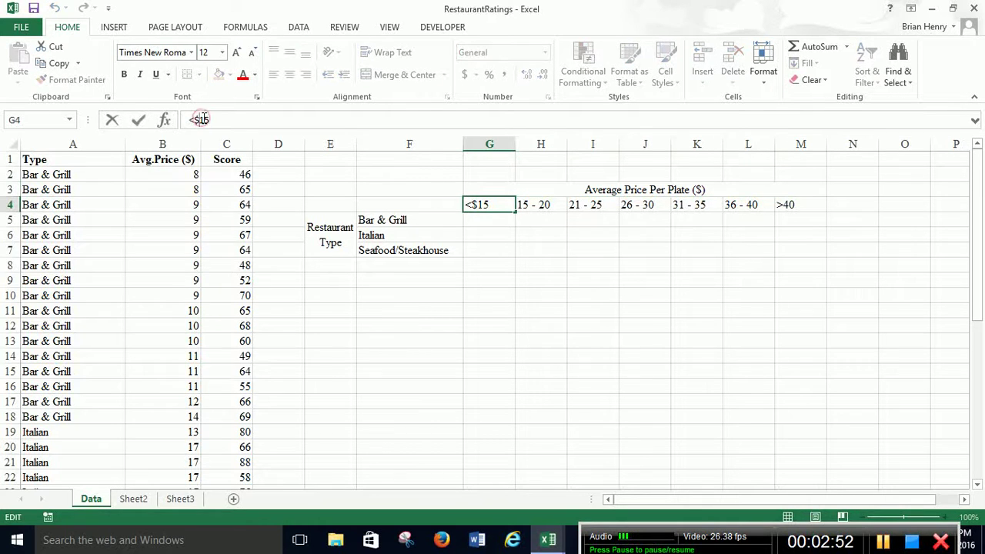
key(BackSpace)
key(Return)
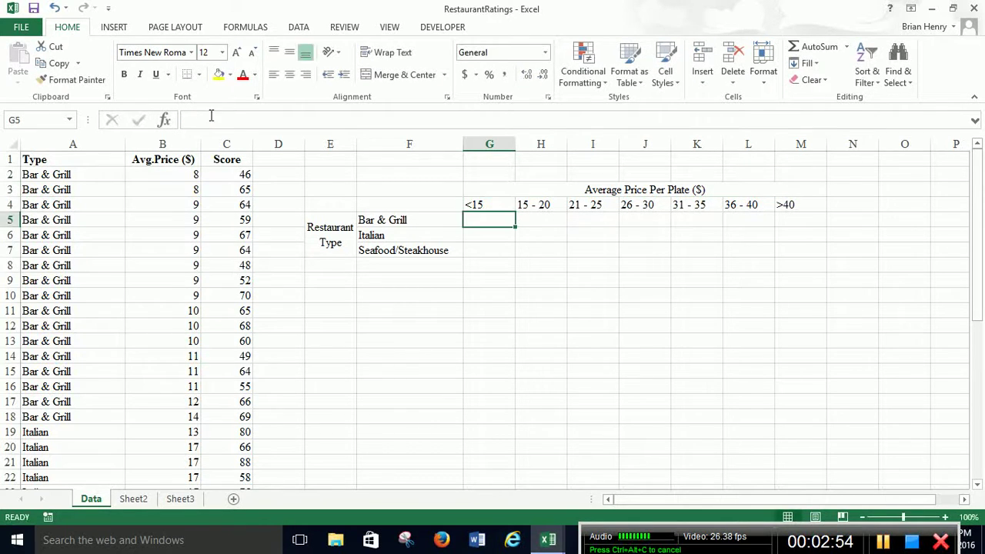
- Count the Bar & Grill prices in B2:B18 and enter 17 in G5 under the <15 heading
drag(472, 219, 787, 248)
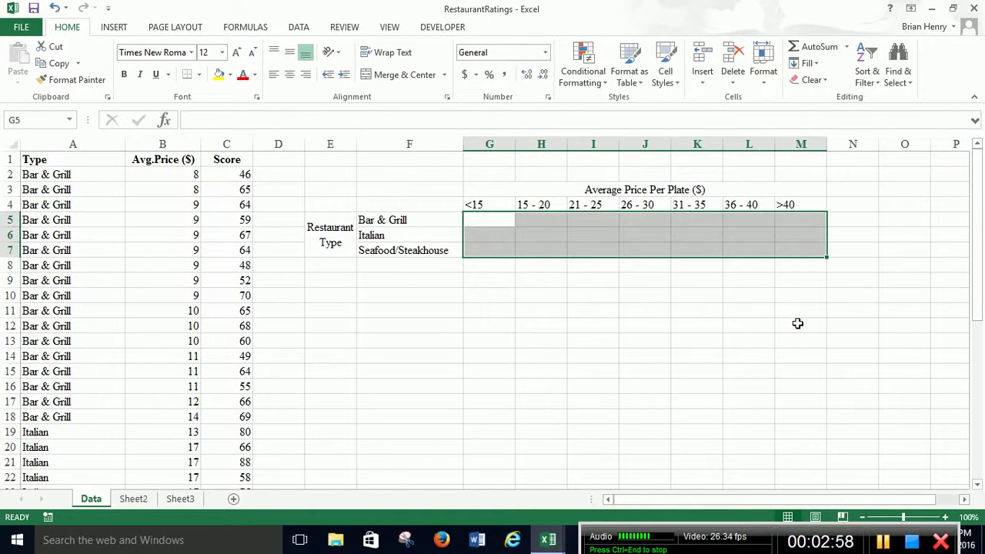
click(442, 219)
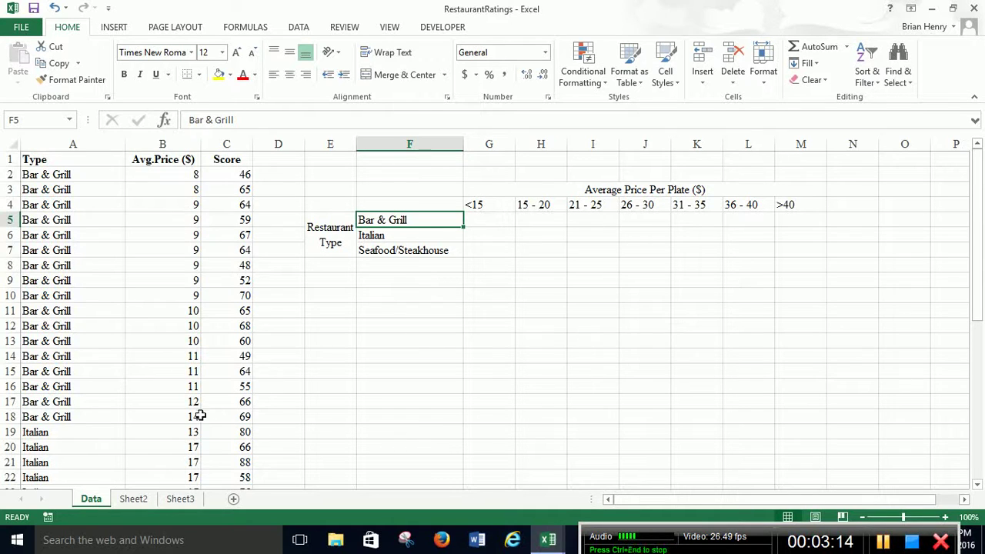
drag(196, 417, 192, 174)
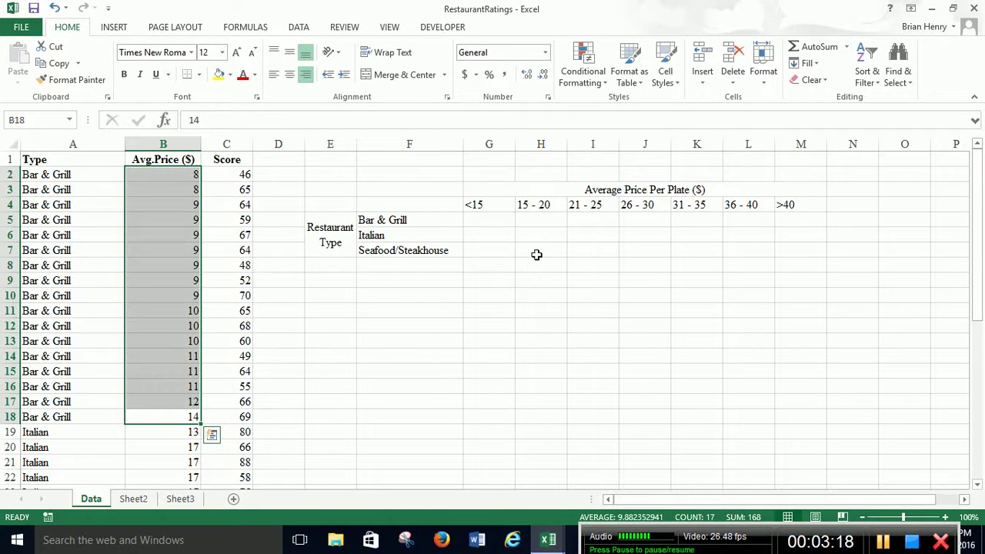
click(502, 221)
text(17)
key(Tab)
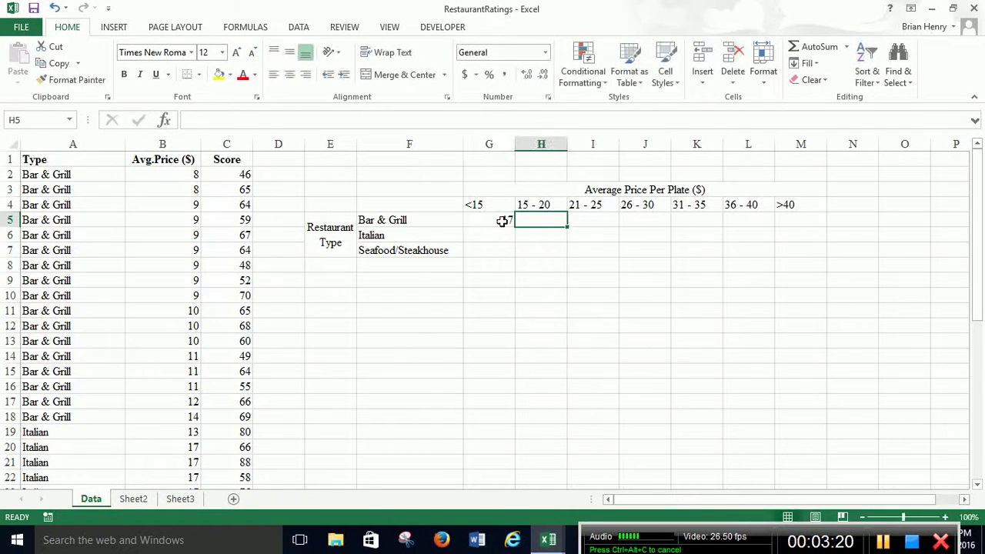
- Enter 0 in cells H5 to M5 for the remaining Bar & Grill price ranges
text(0)
key(Tab)
text(0)
key(Tab)
text(0)
key(Tab)
text(0)
key(Tab)
text(0)
key(Tab)
key(Tab)
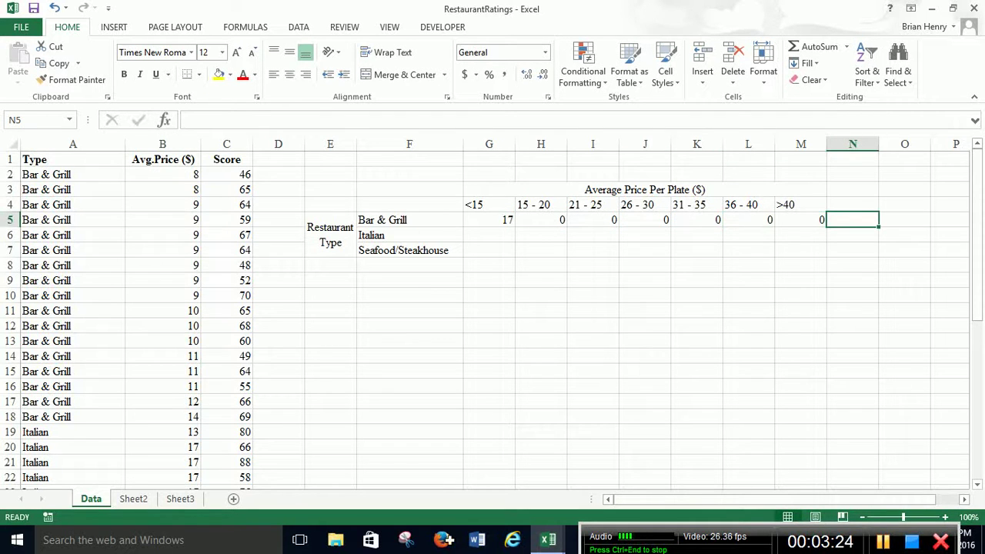
- Count the Italian prices under 15 in column B and enter 1 in G6 under the <15 heading
scroll(214, 446, down, 2)
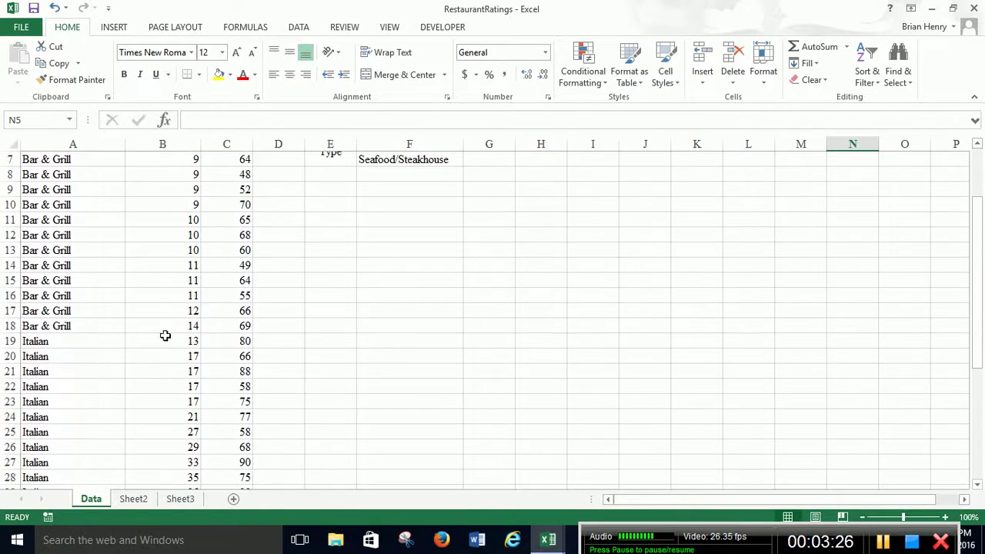
click(176, 338)
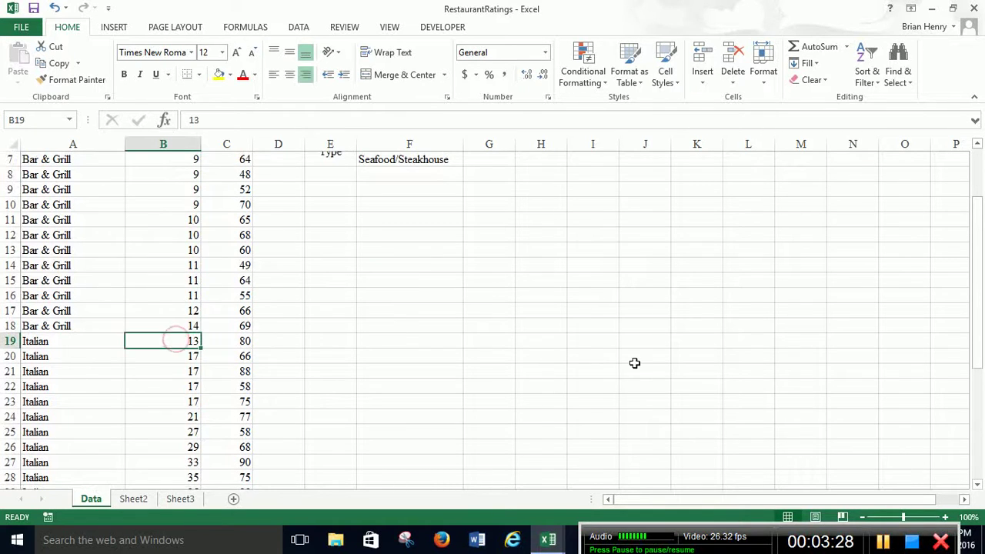
scroll(519, 279, up, 2)
click(492, 233)
text(1)
key(Return)
- Freeze the panes at cell F9 so the rows and columns before it stay fixed, and check the scrolling
key(Return)
key(Left)
key(Down)
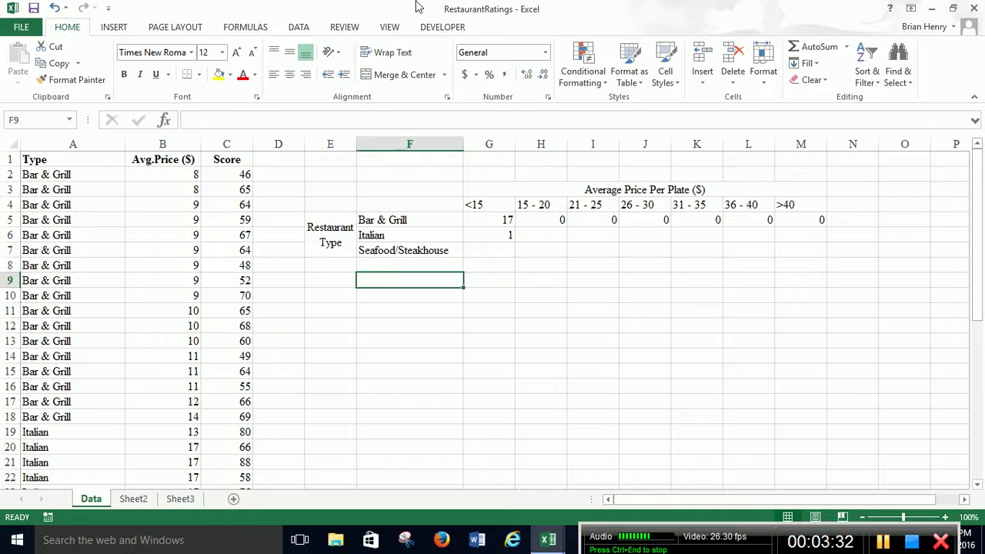
click(389, 27)
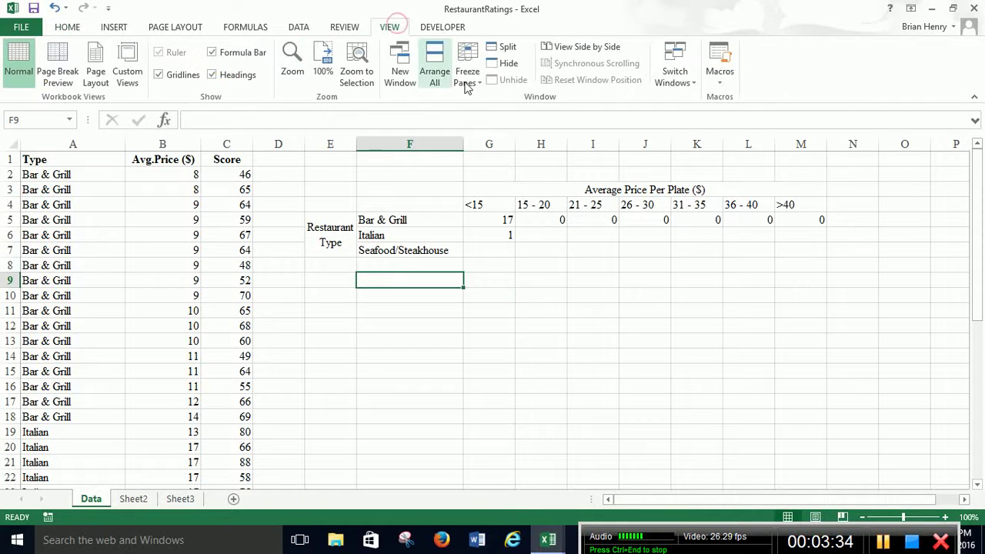
click(467, 77)
click(531, 123)
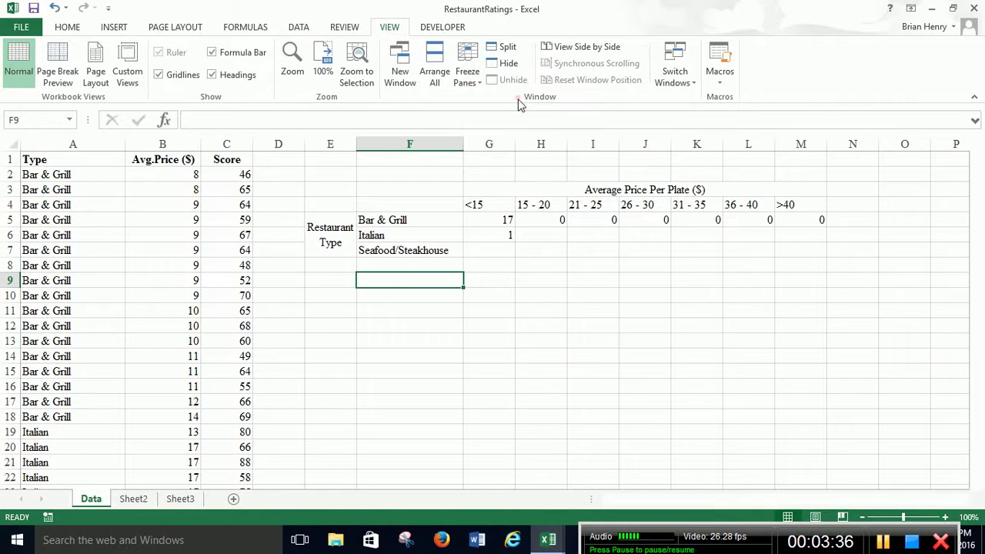
scroll(442, 315, down, 3)
scroll(444, 315, up, 3)
- Count the Italian prices in B20:B23 and enter 4 in H6 under the 15 - 20 heading
scroll(443, 315, down, 3)
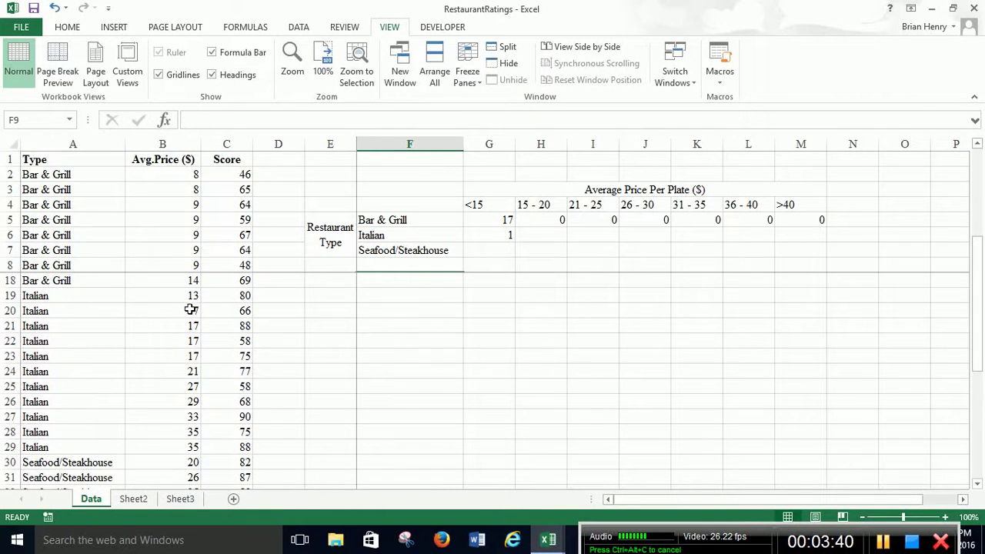
click(186, 311)
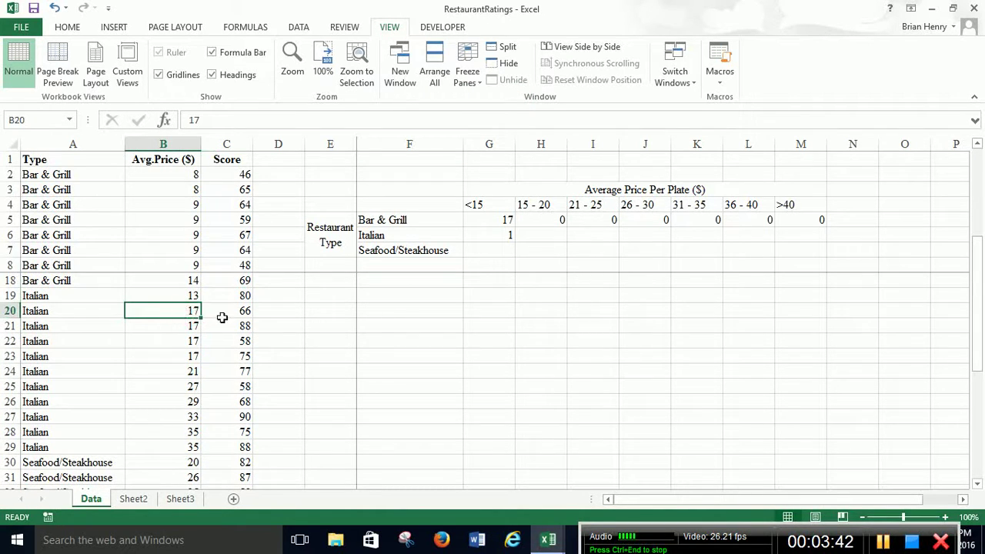
drag(183, 311, 180, 356)
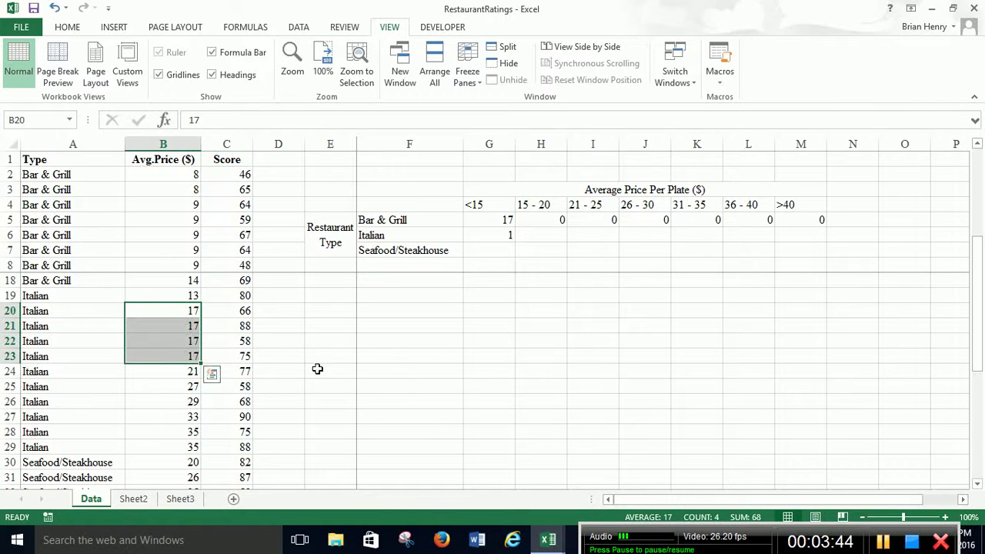
click(532, 233)
text(4)
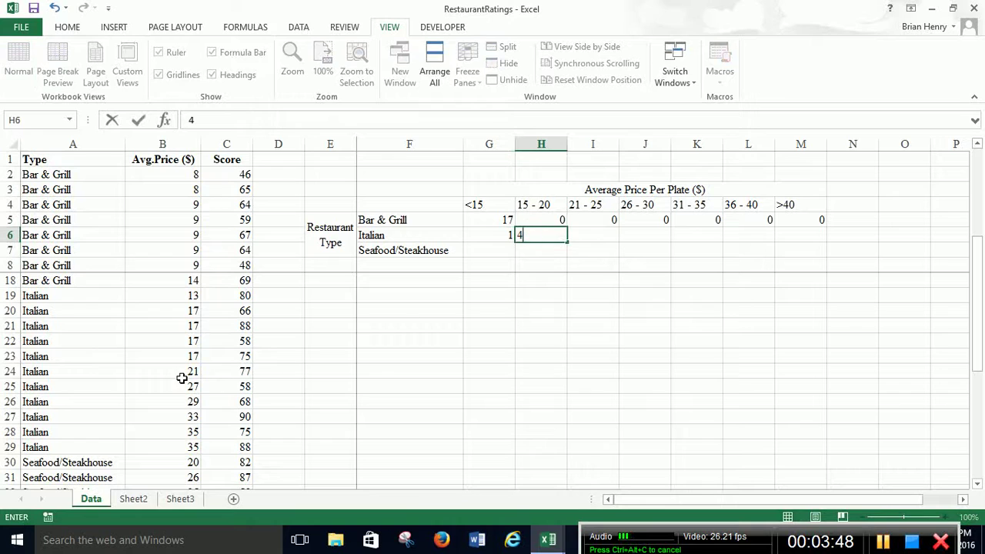
- Enter the remaining Italian counts 1, 2, 3, 0 and 0 in cells I6 to M6
click(595, 234)
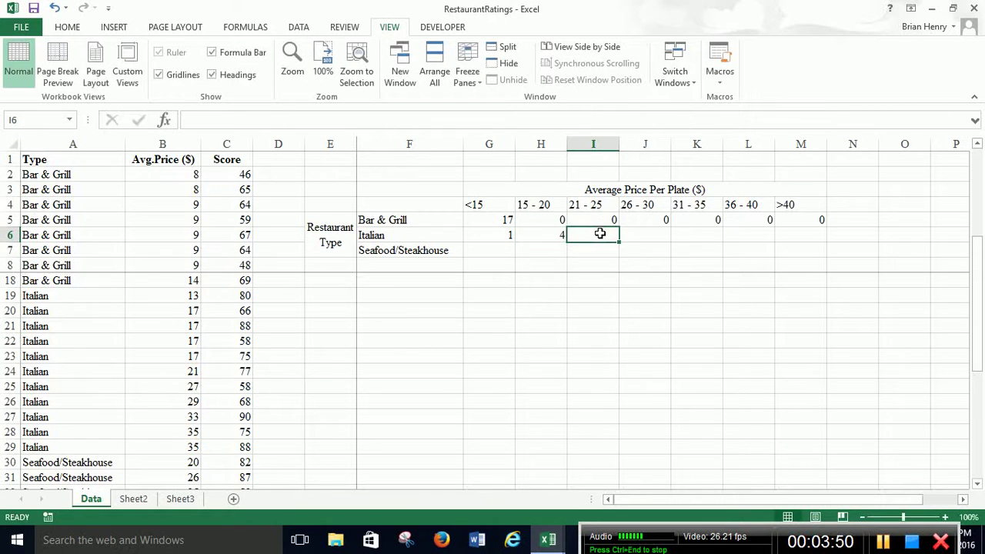
text(1)
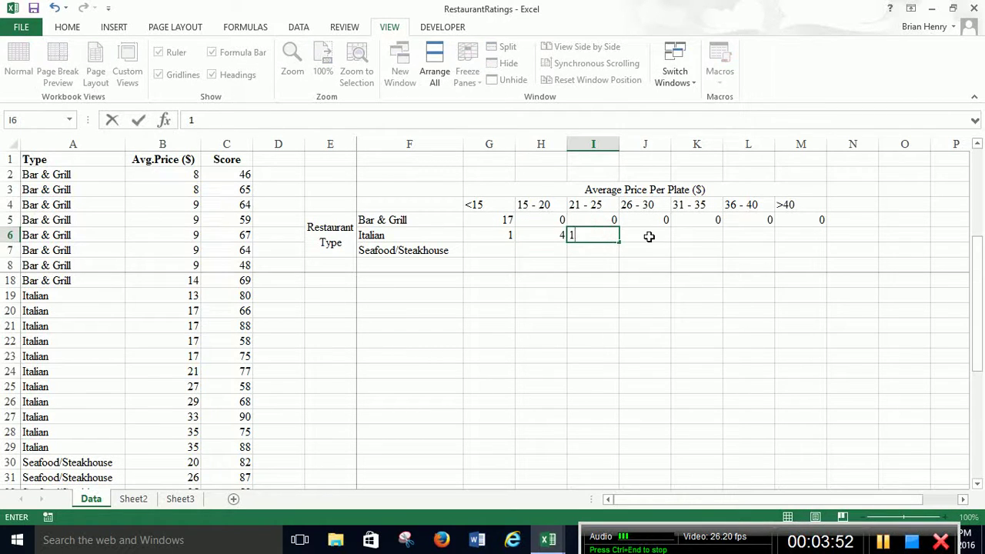
click(662, 236)
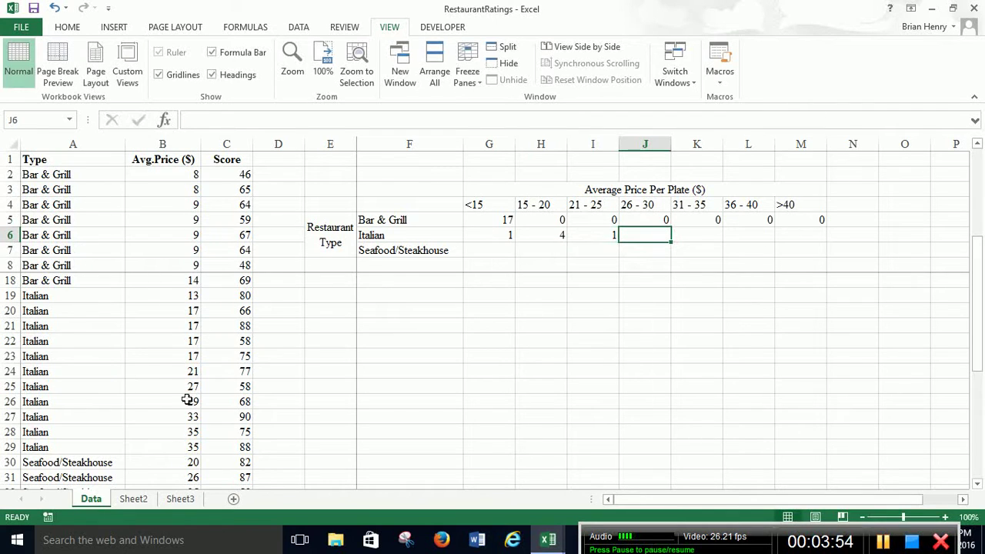
text(2)
key(Tab)
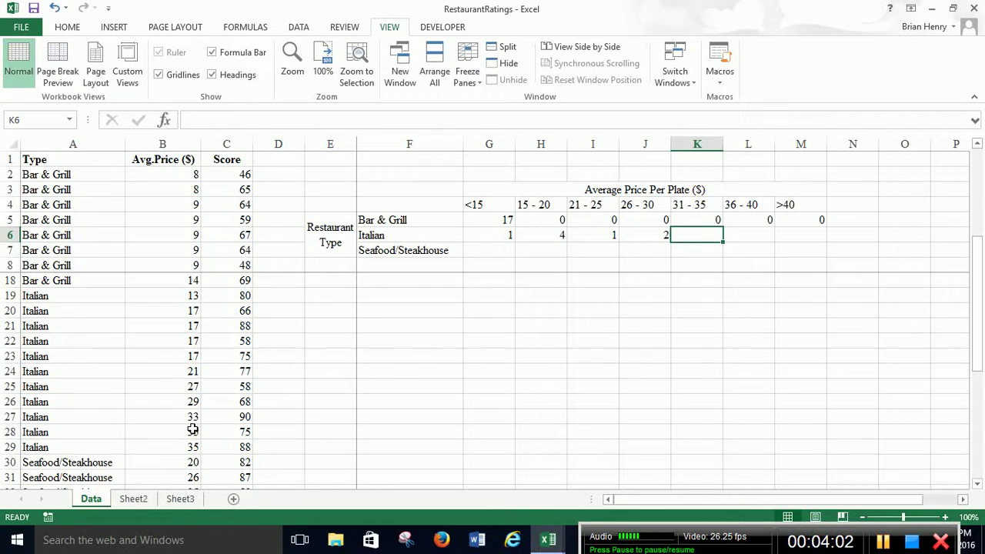
text(3)
key(Tab)
text(0)
key(Tab)
text(0)
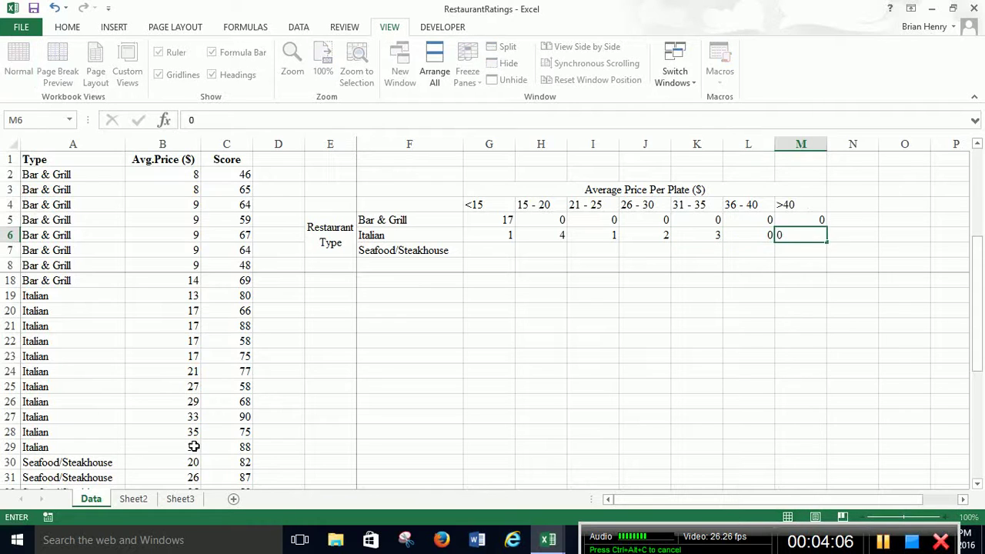
key(Return)
- Enter the Seafood/Steakhouse counts 0, 1 and 0 in G7 to I7 for the price ranges up to 21 - 25
key(Left)
key(Left)
key(Left)
key(Left)
key(Left)
key(Left)
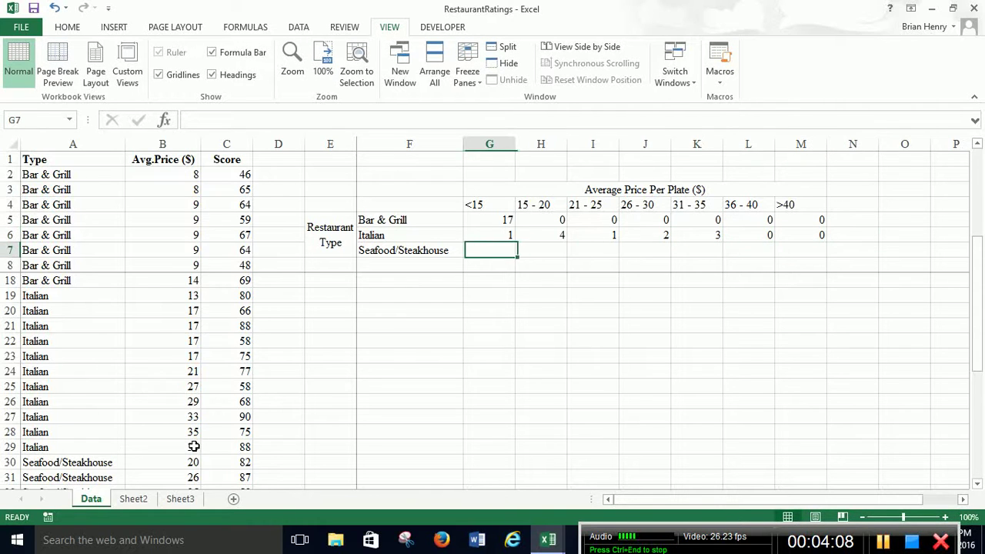
scroll(194, 446, down, 4)
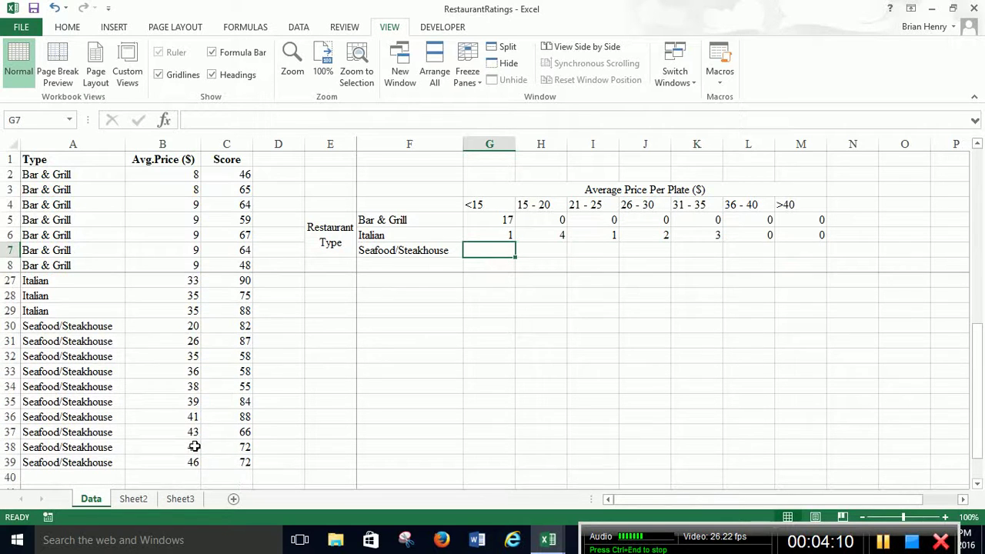
scroll(193, 446, up, 1)
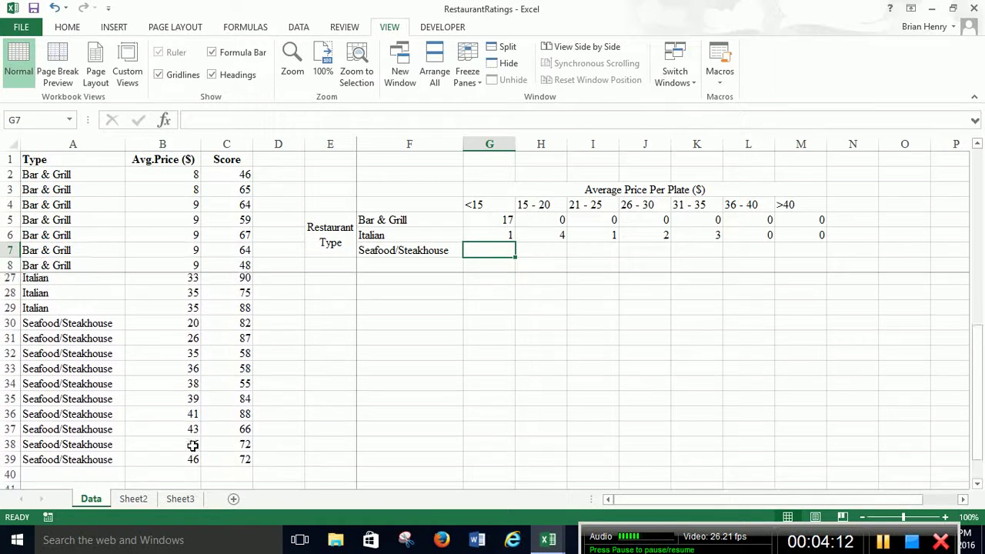
text(0)
key(Tab)
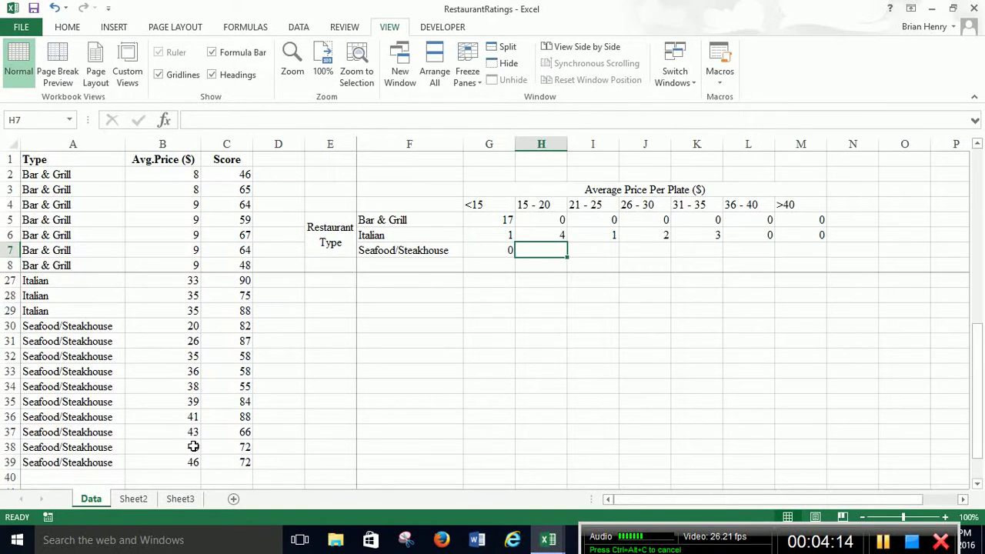
text(1)
key(Tab)
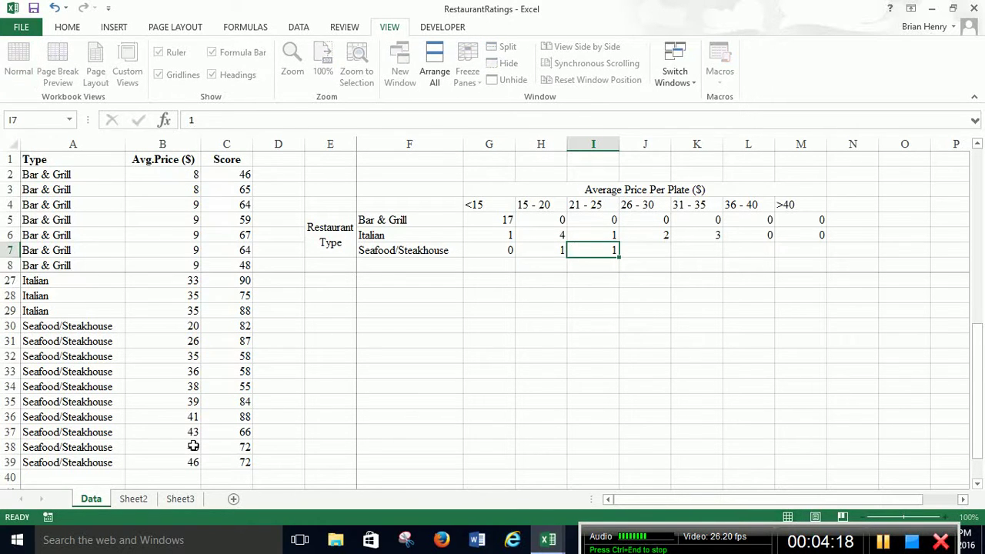
text(0)
key(ctrl+Return)
key(Tab)
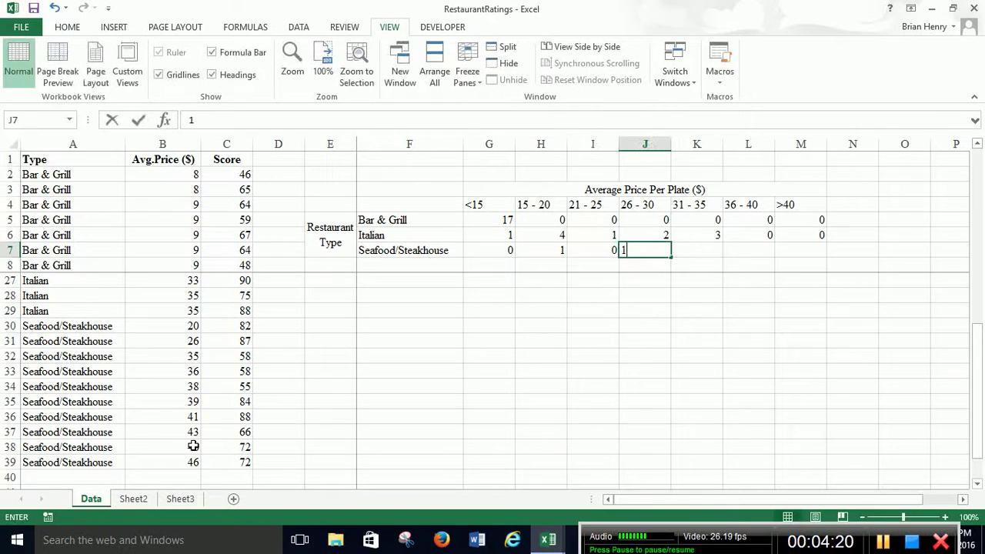
- Enter the Seafood/Steakhouse counts 1, 1, 3 and 4 in J7 to M7 for the price ranges from 26 - 30 upward
text(1)
key(Tab)
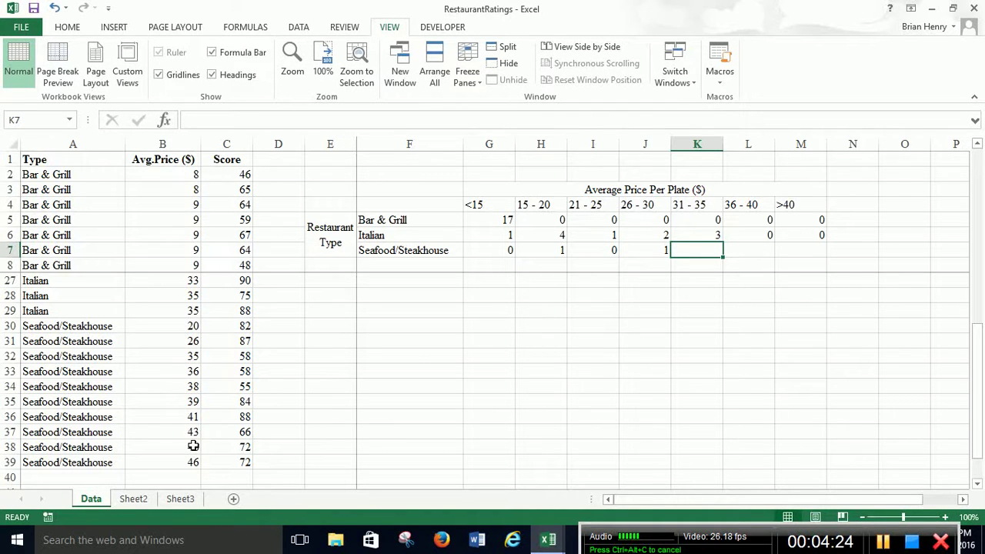
text(1)
key(Tab)
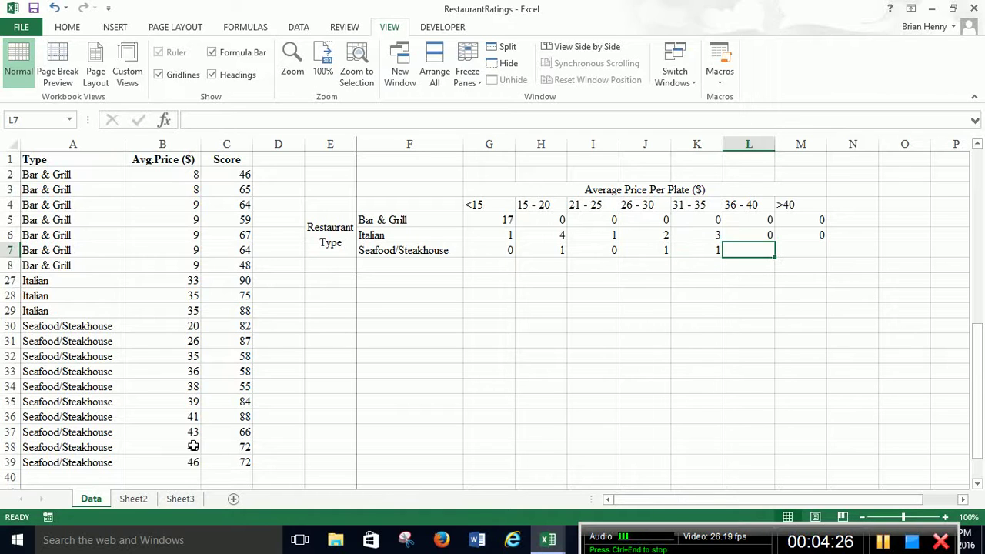
text(3)
key(Tab)
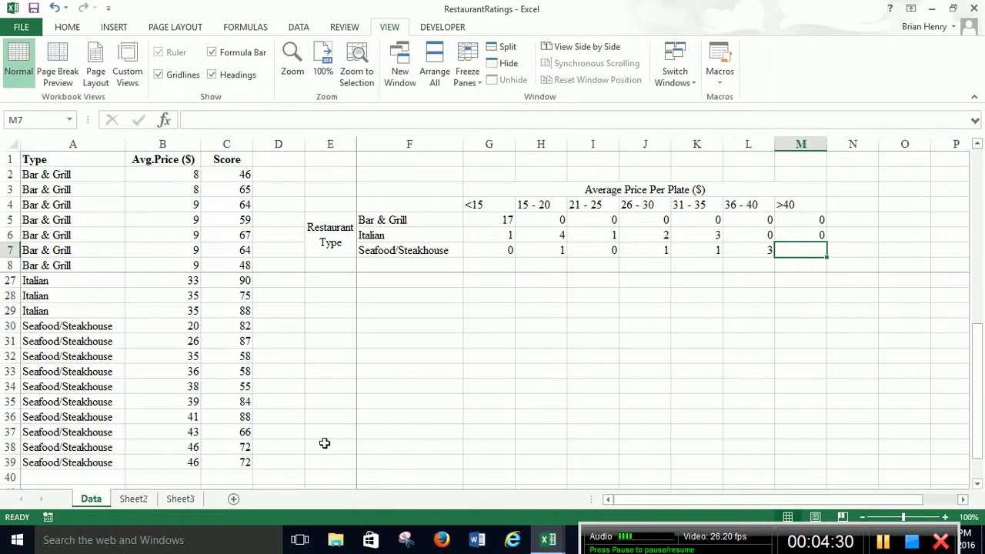
text(4)
key(Tab)
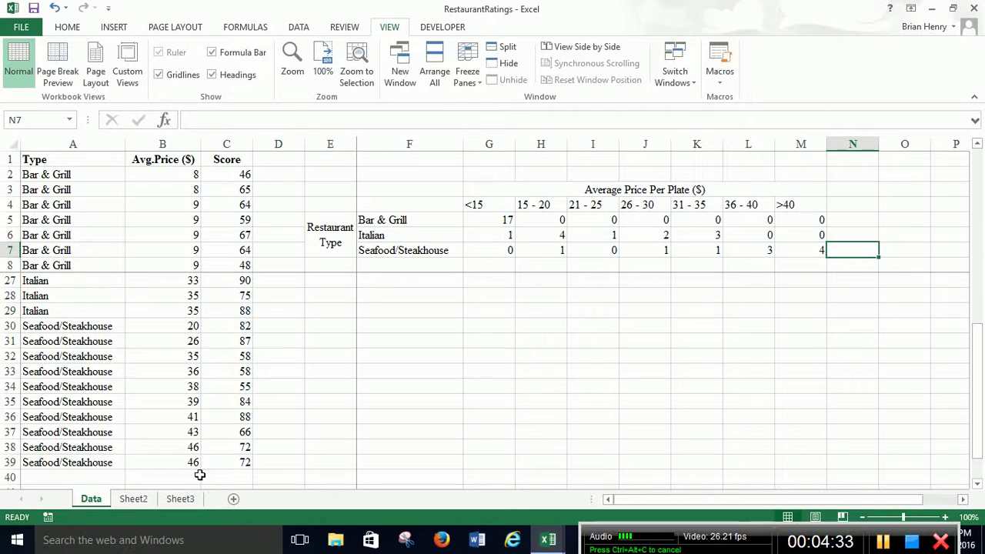
- Unfreeze the panes and enter the row label Totals in F8 below Seafood/Steakhouse
click(466, 77)
click(507, 124)
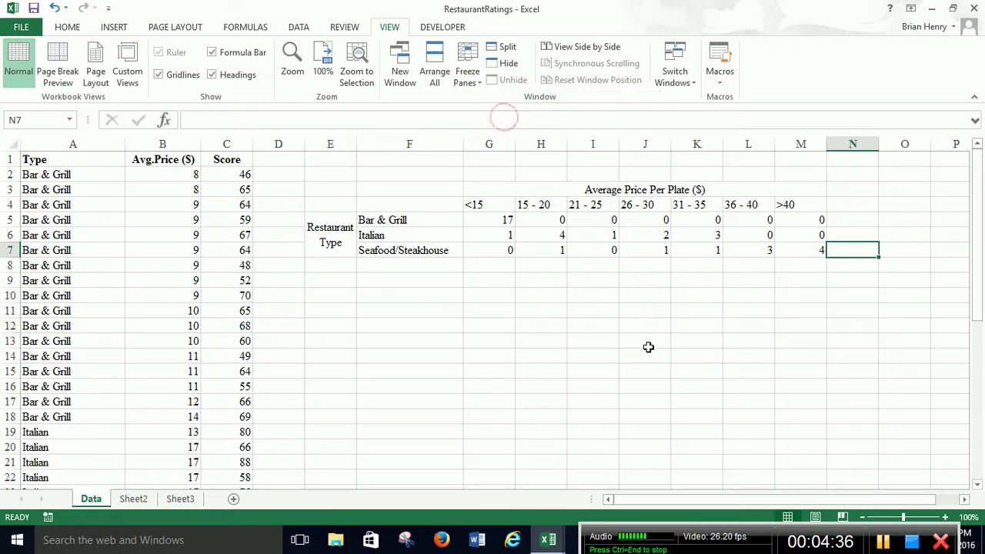
click(389, 264)
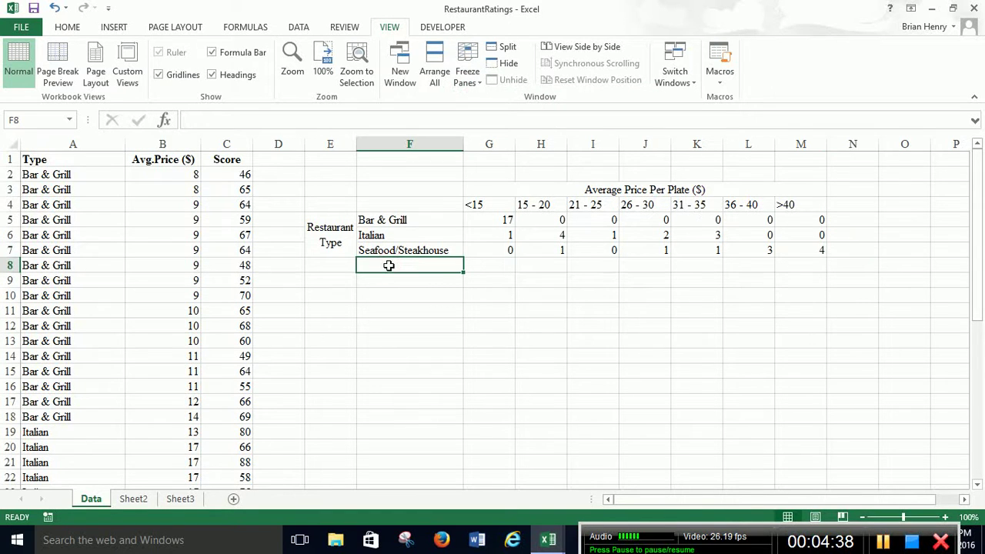
text(Totals)
key(Tab)
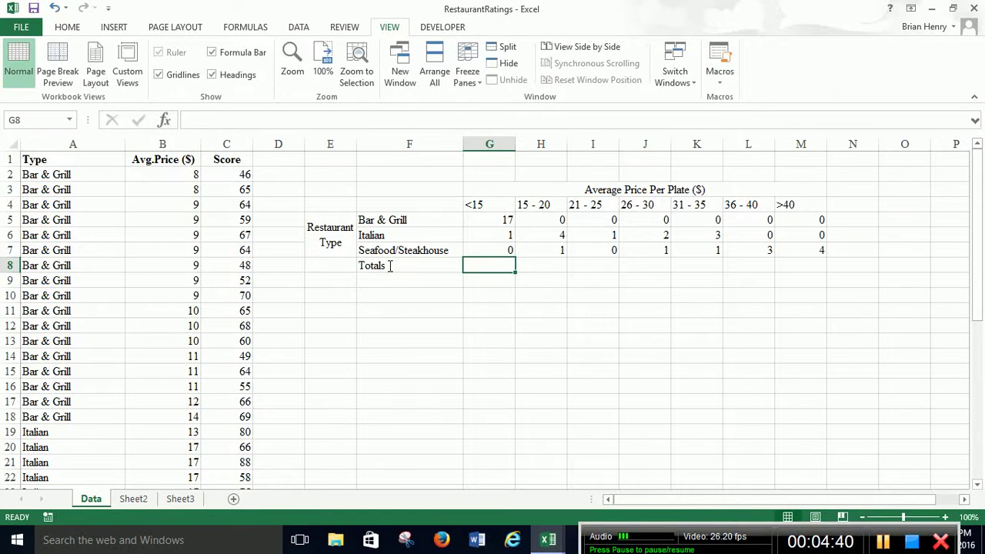
- Sum G5:G7 in G8 and fill the formula across to M8
key(alt+equal)
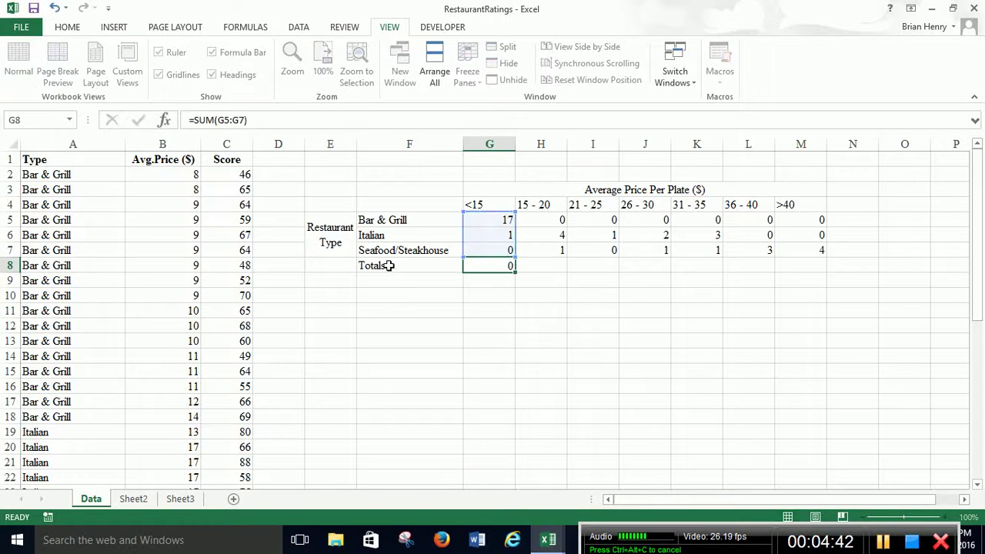
key(Return)
click(389, 265)
click(506, 266)
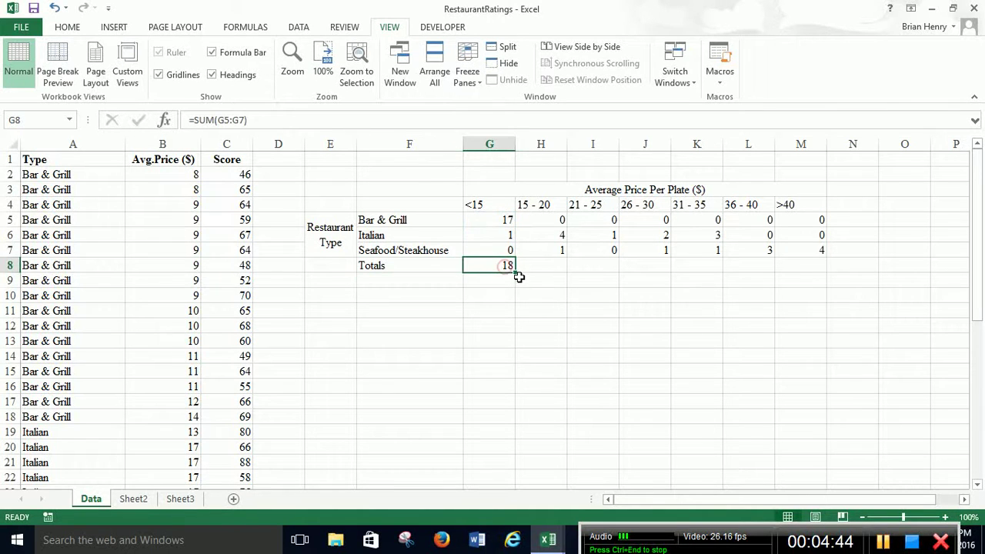
drag(515, 272, 822, 294)
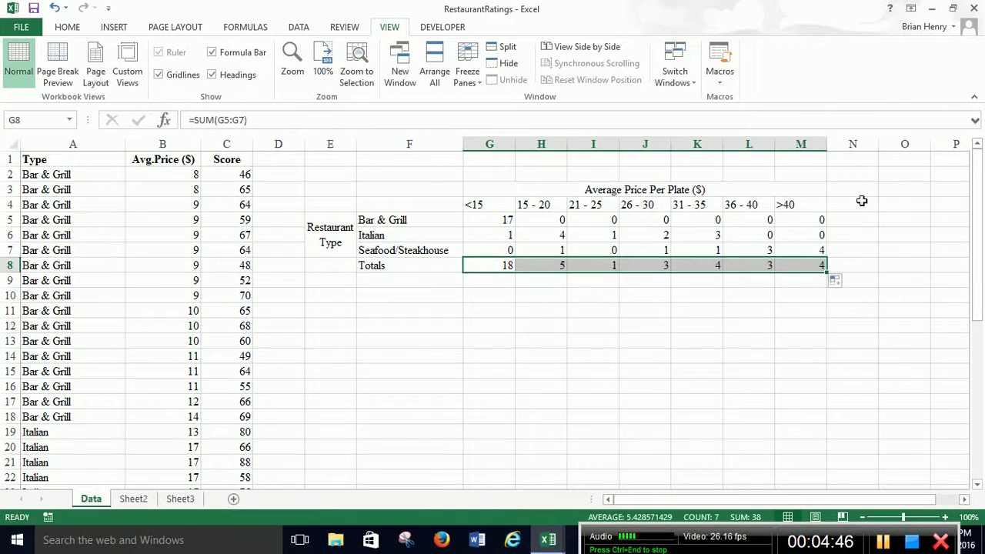
- Enter the column heading Totals in N4 beside the >40 heading
click(861, 202)
text(Totals)
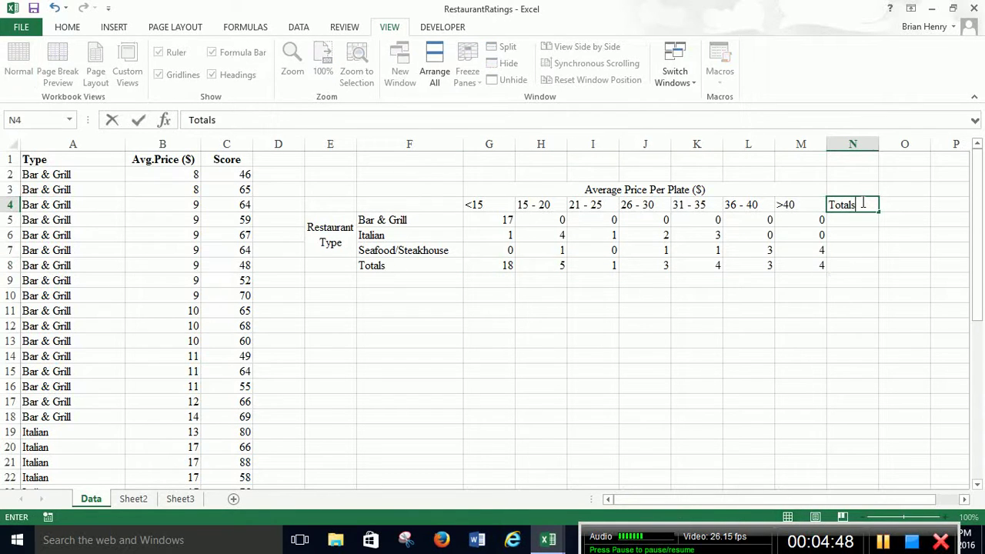
key(Return)
- Sum G5:M5 in N5, fill the formula down to N8, and compare the grand total with the data rows
text(=sum()
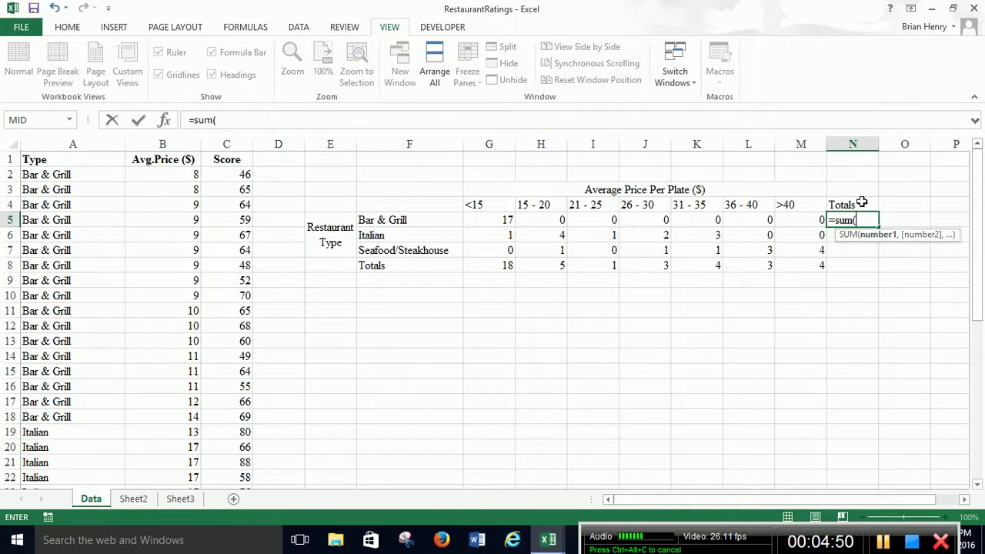
key(Left)
key(shift+Left)
key(shift+Left)
key(shift+Left)
key(shift+Left)
key(shift+Left)
key(shift+Left)
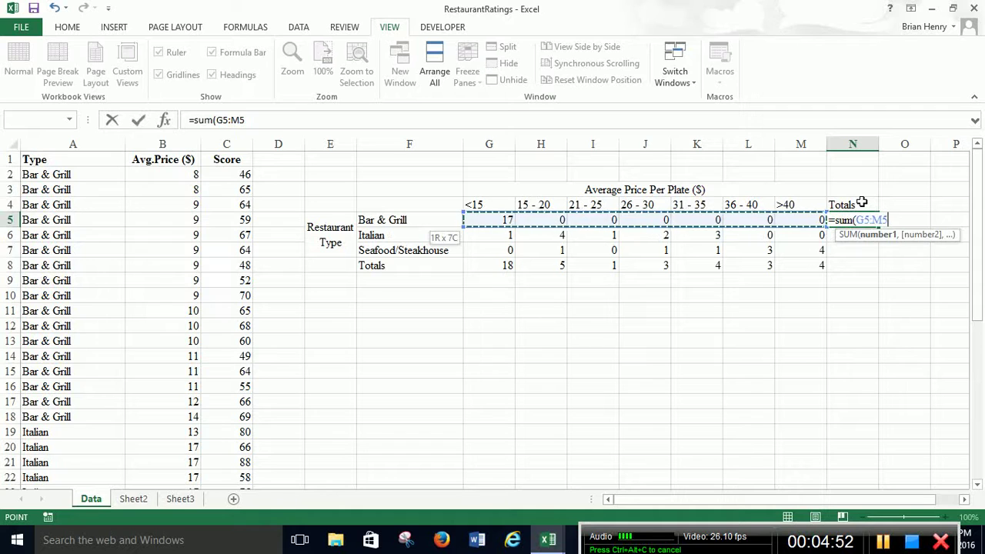
key(ctrl+Return)
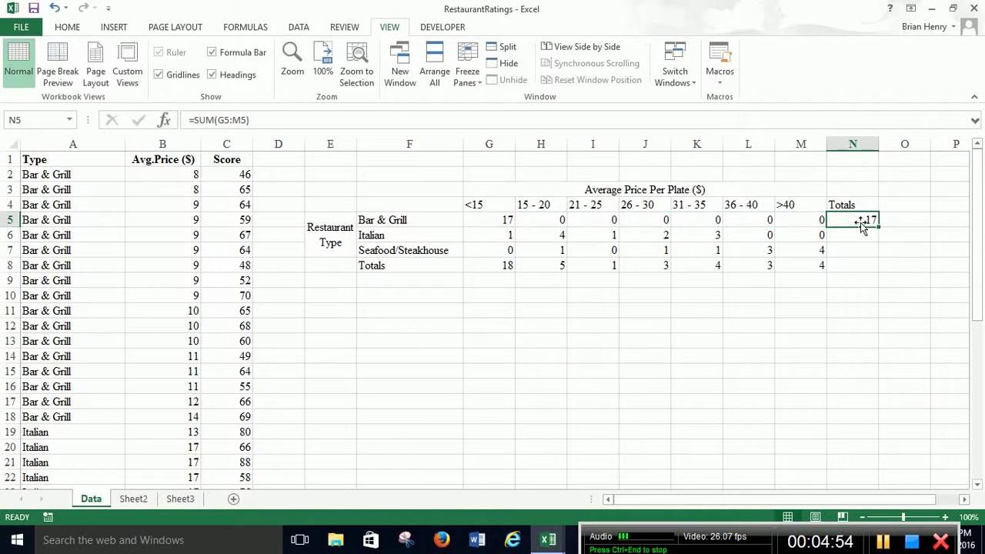
drag(878, 226, 881, 273)
click(862, 264)
scroll(8, 250, down, 8)
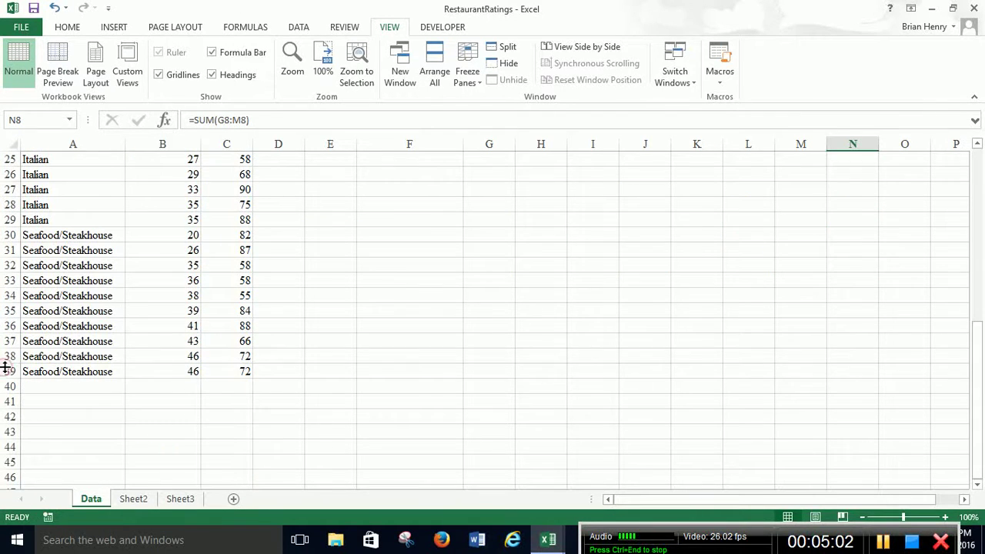
- Compare the last data row and the header row with the crosstabulation's grand total
click(6, 371)
scroll(231, 369, up, 8)
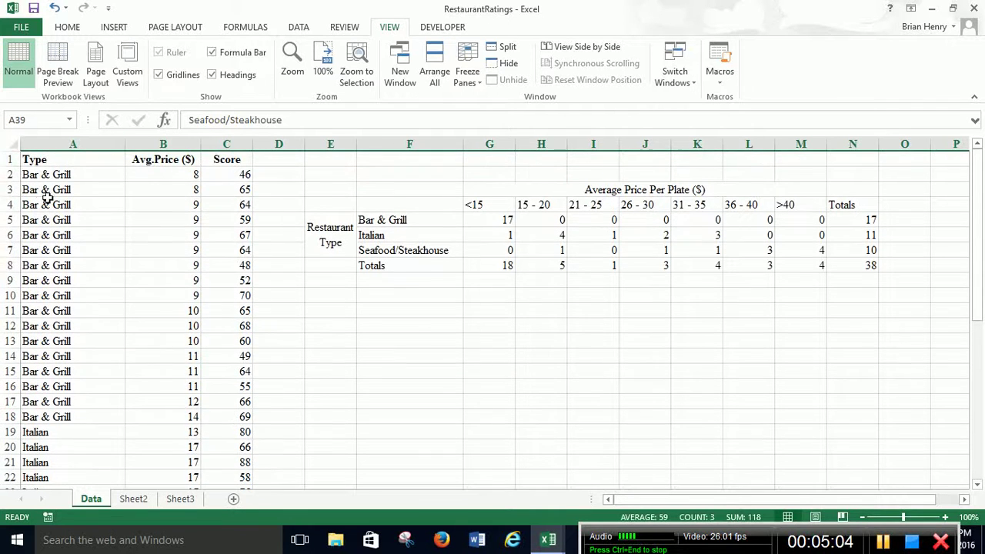
click(10, 159)
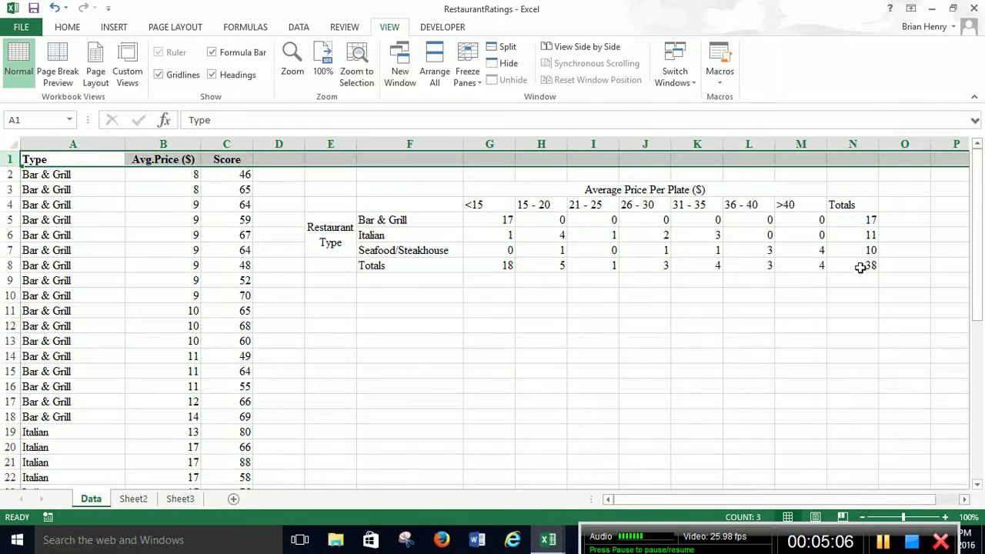
- Apply outside borders to the whole crosstabulation in E3:N8 and to the inner block F4:N8
drag(861, 267, 338, 188)
click(67, 27)
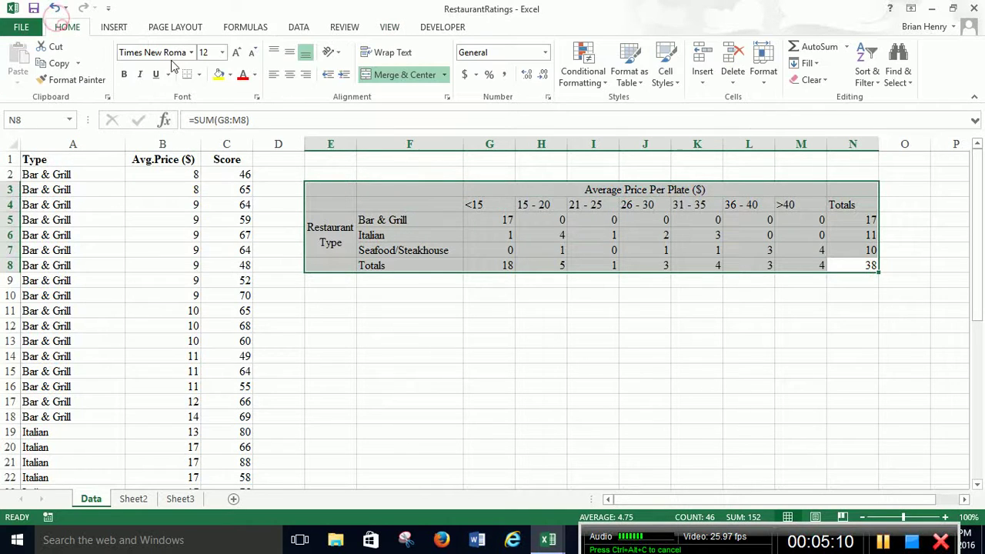
click(199, 75)
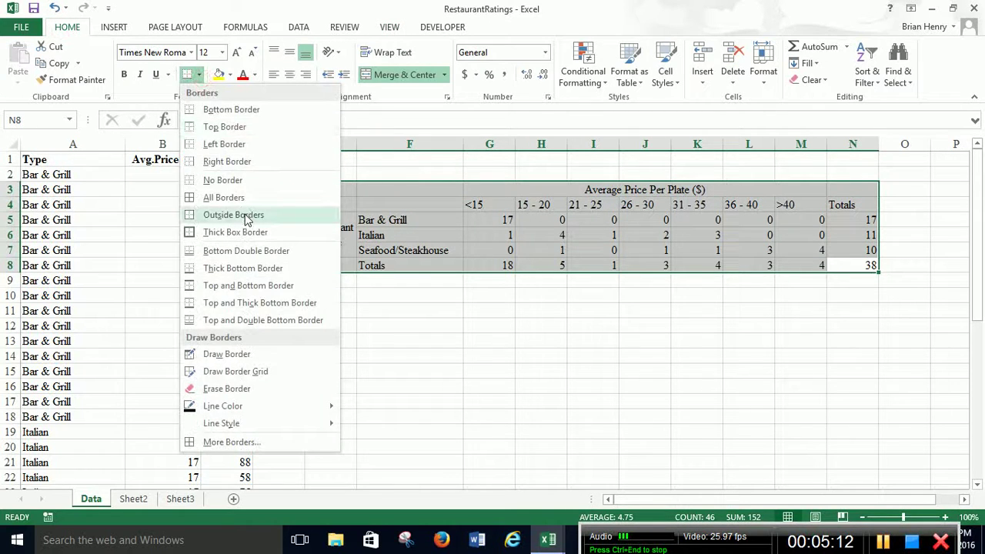
click(234, 215)
click(450, 211)
drag(450, 215, 870, 264)
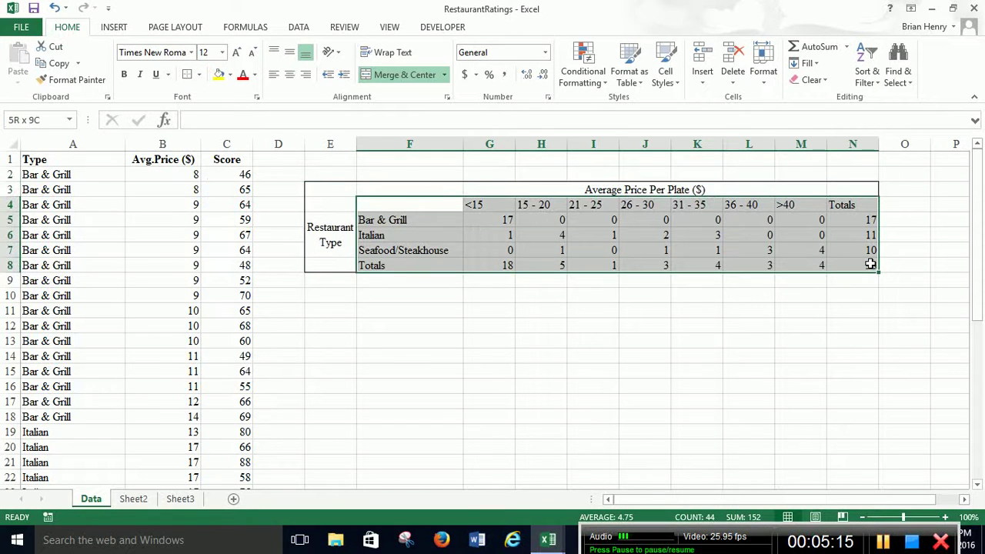
- Add an outside border around the joint counts in G5:M7
drag(498, 220, 808, 250)
click(198, 80)
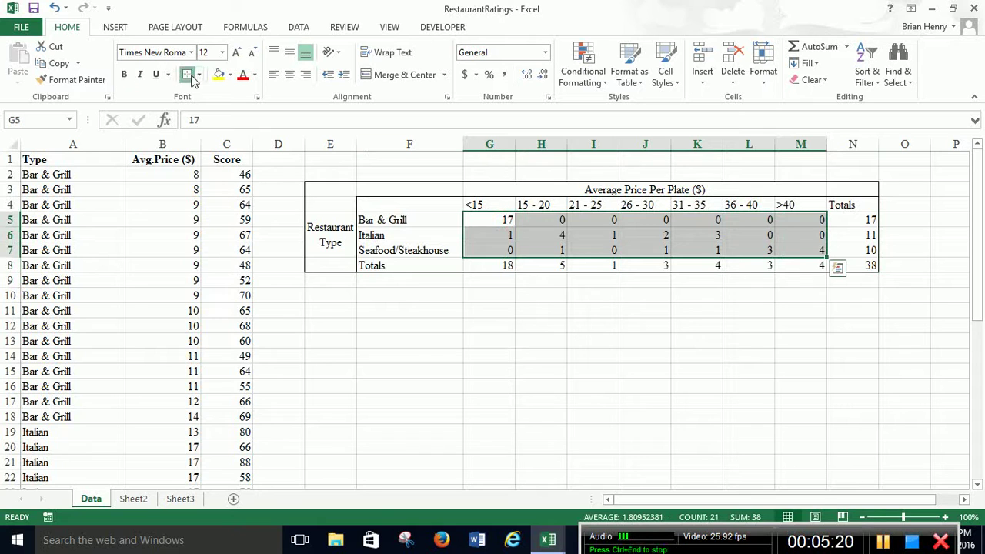
click(626, 416)
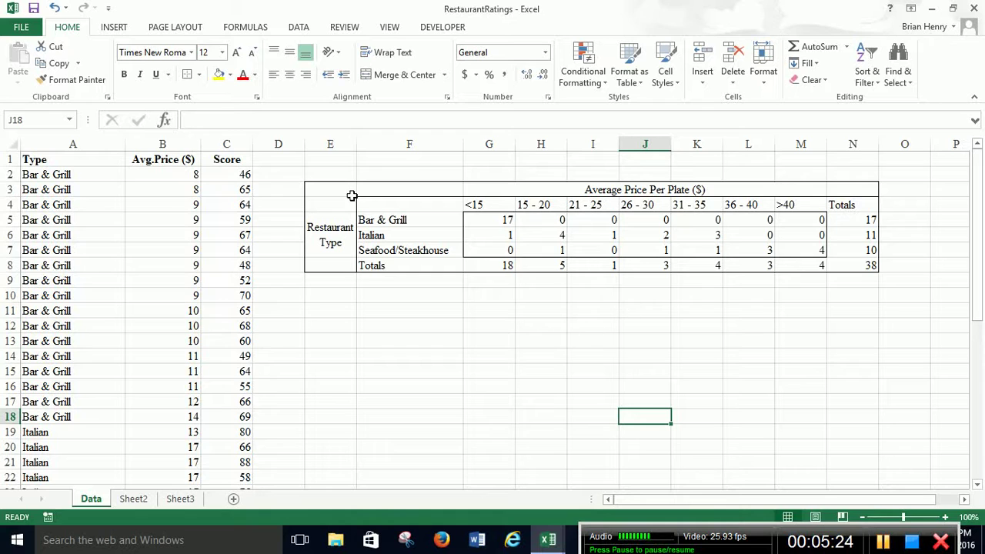
- Examine the whole crosstabulation, its joint counts in G5:M7, the column totals in row 8 and the row totals in N5:N7
drag(342, 186, 857, 261)
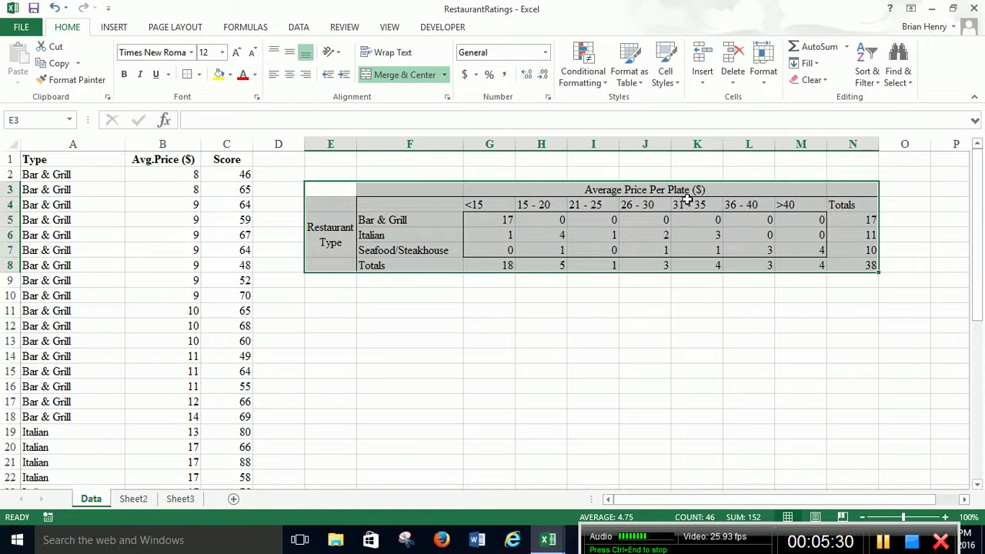
drag(507, 226, 799, 252)
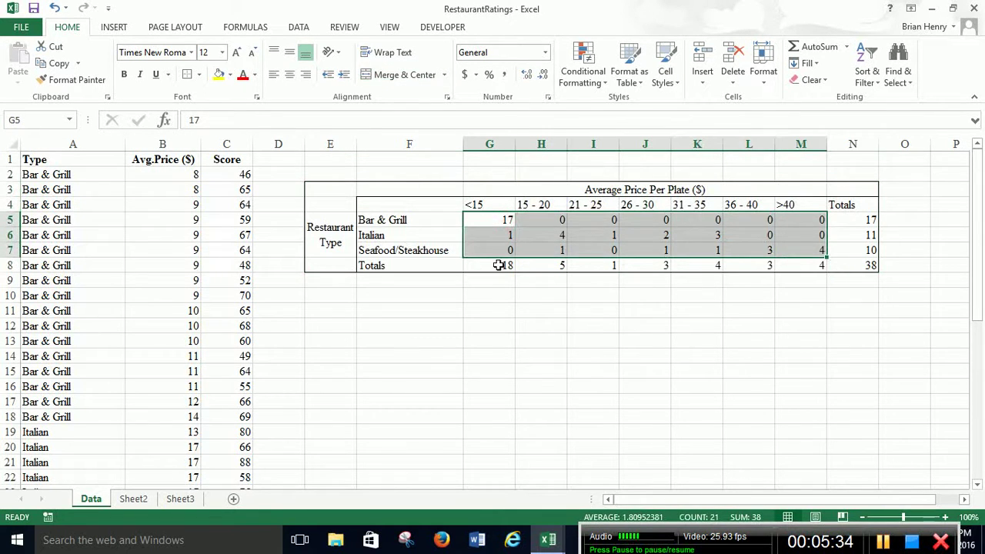
drag(499, 264, 808, 265)
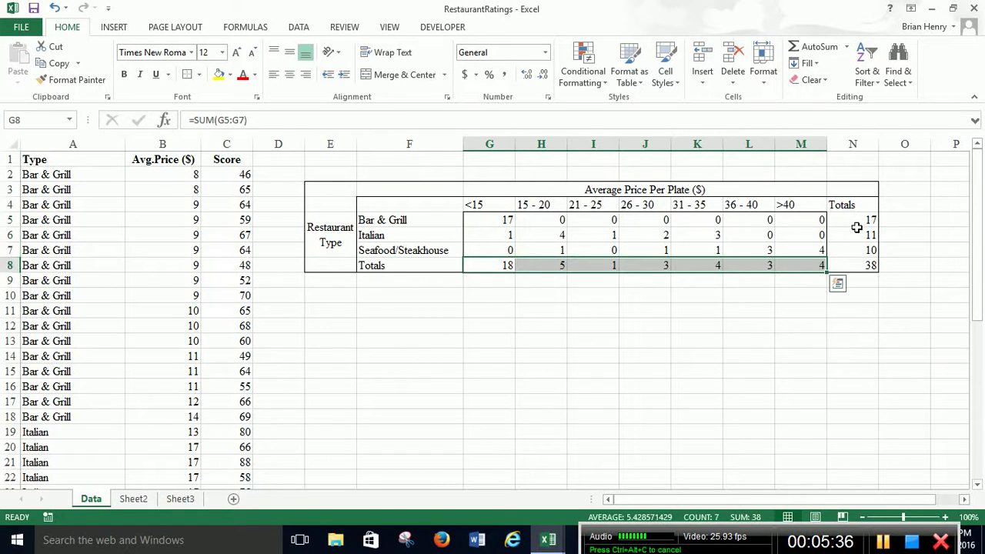
drag(855, 227, 857, 250)
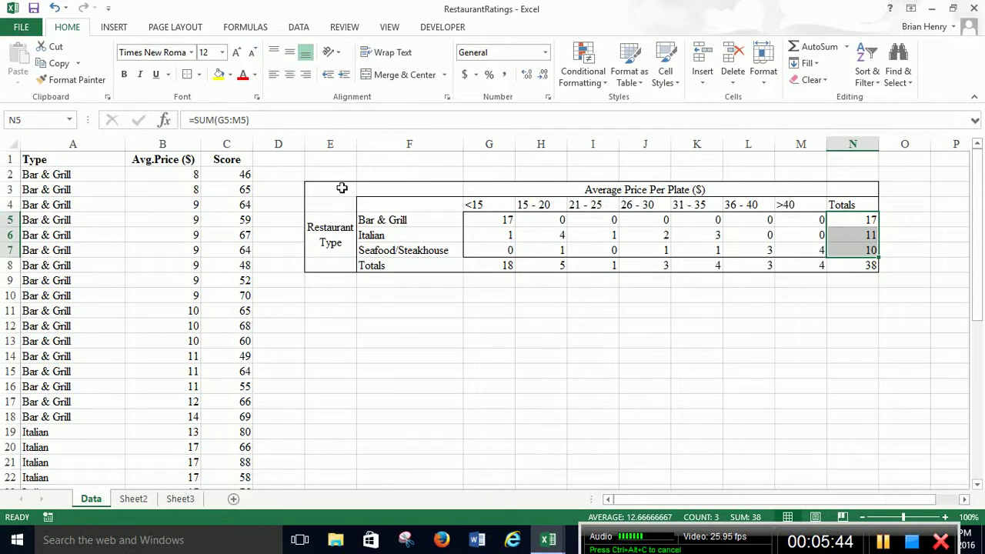
- Copy the crosstabulation E3:N8 and paste the copy below it, starting at E10
drag(346, 190, 869, 266)
key(ctrl+c)
click(330, 297)
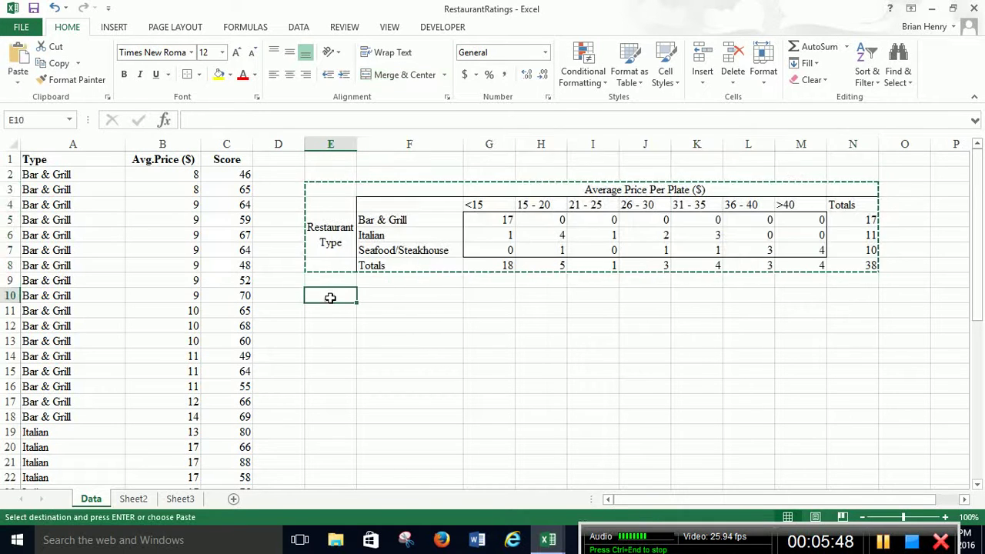
right_click(330, 297)
key(Escape)
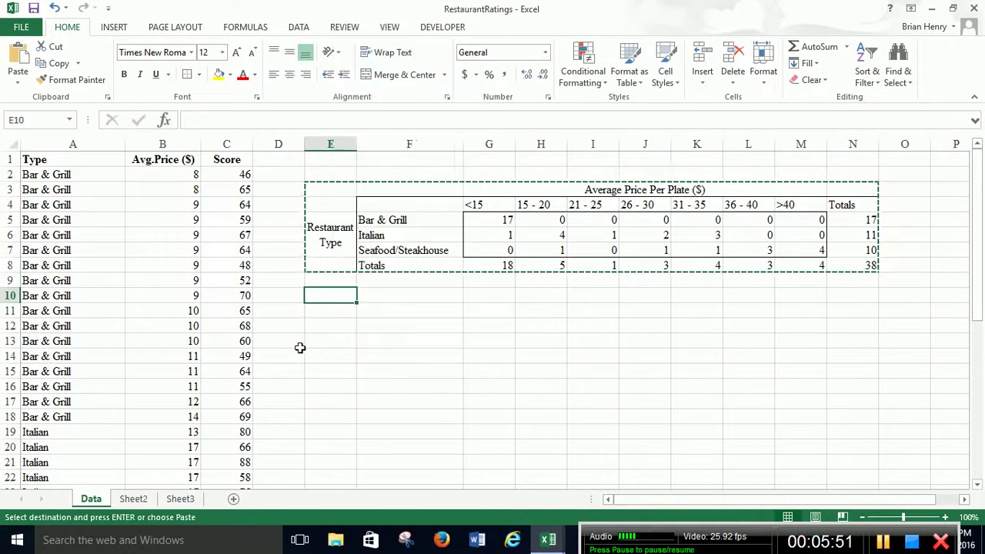
key(ctrl+v)
- Enter =G5/$N$8 in G12 of the copied table and fill the formula across and down to M14
click(505, 325)
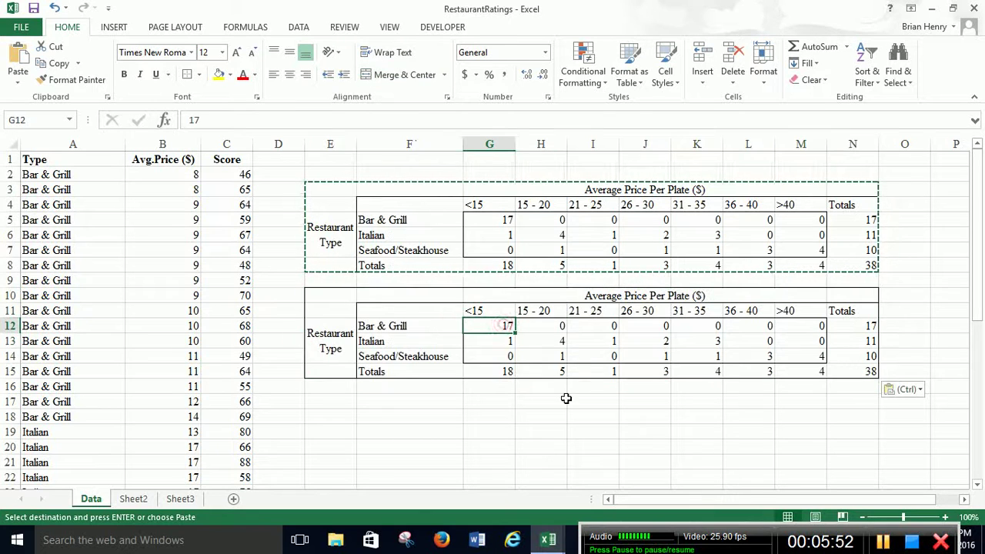
text(=)
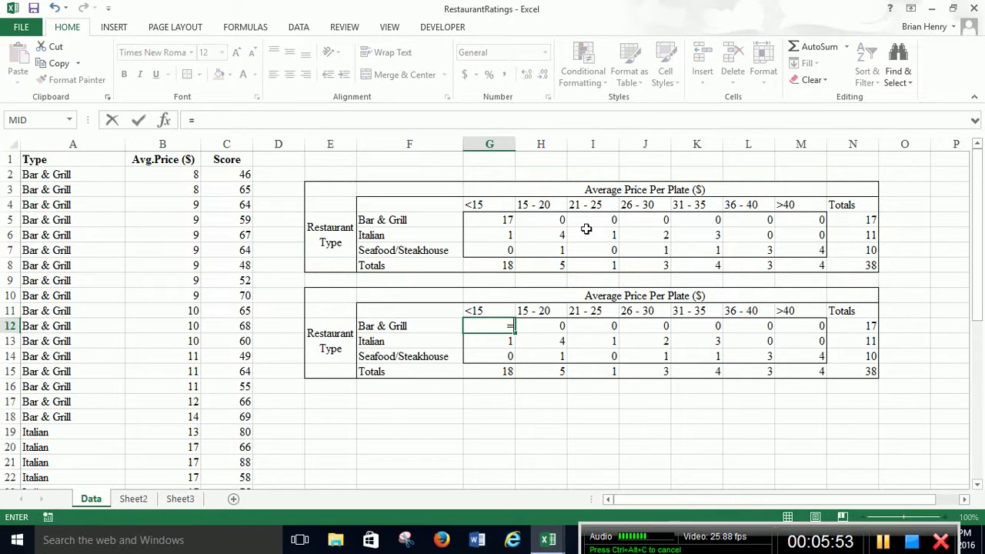
click(505, 219)
text(/)
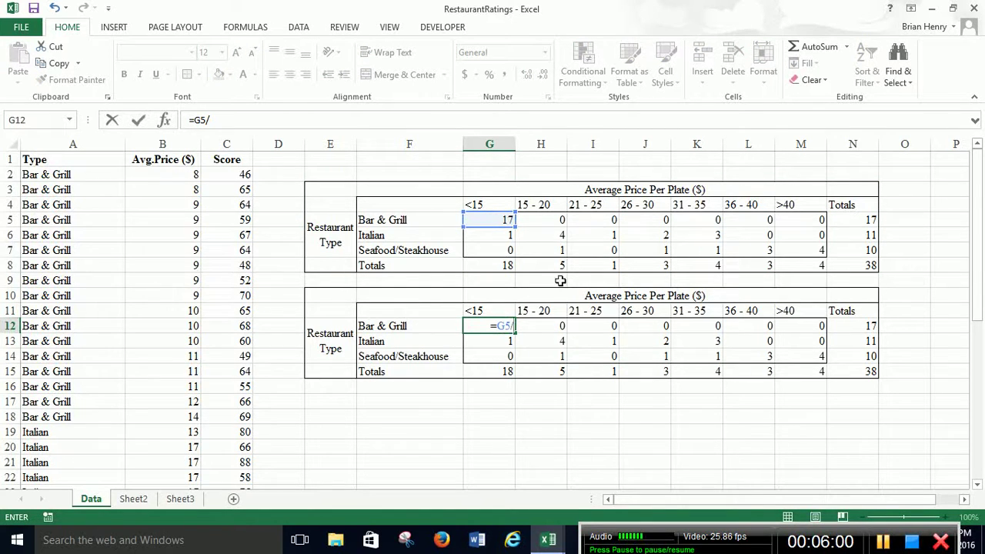
click(852, 268)
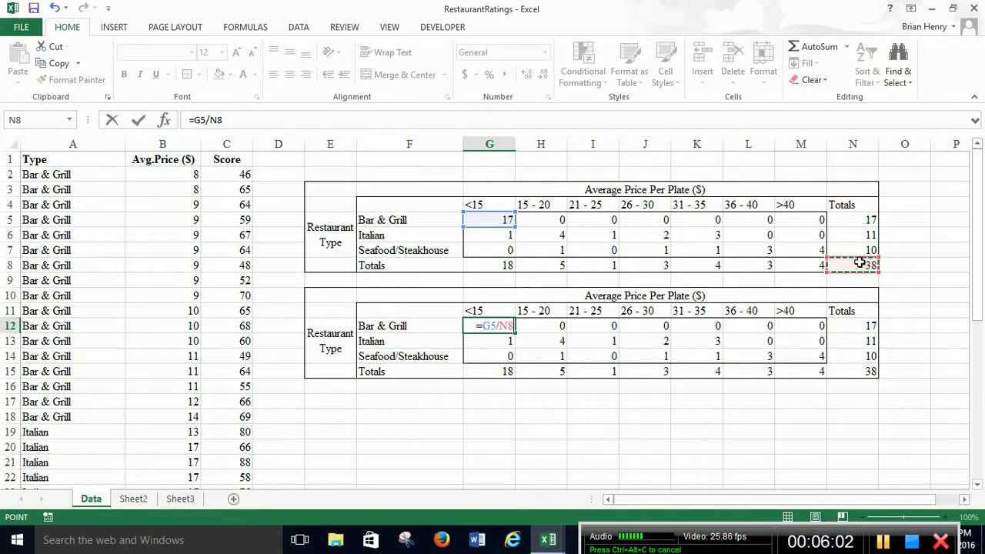
key(F4)
key(Return)
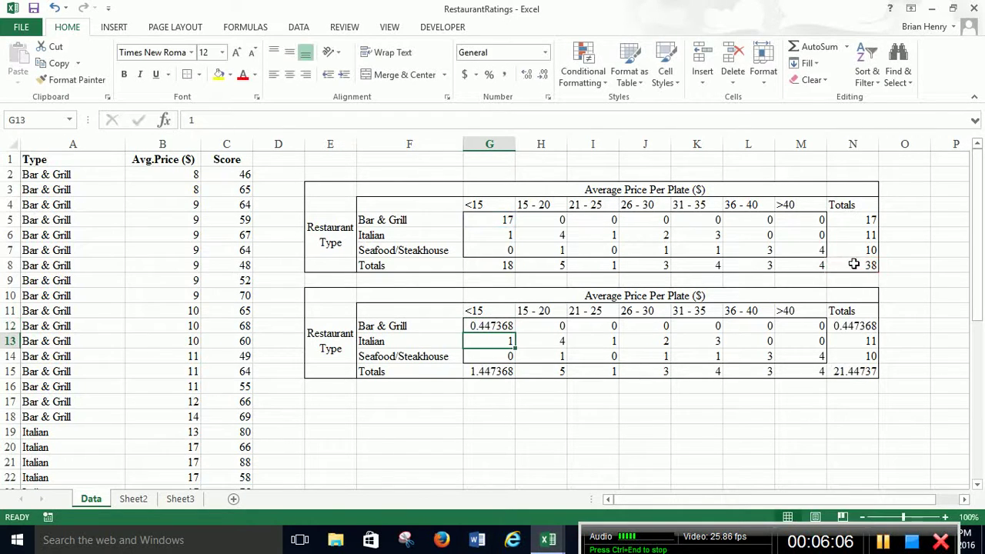
click(501, 328)
drag(515, 335, 828, 362)
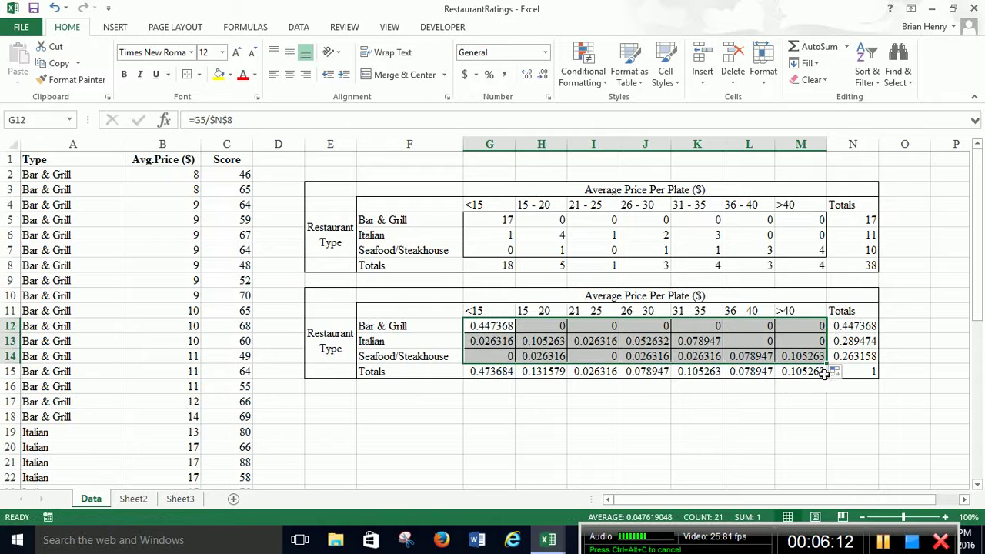
- Remove the existing borders from G12:M14 and apply an outside border around that range
click(199, 74)
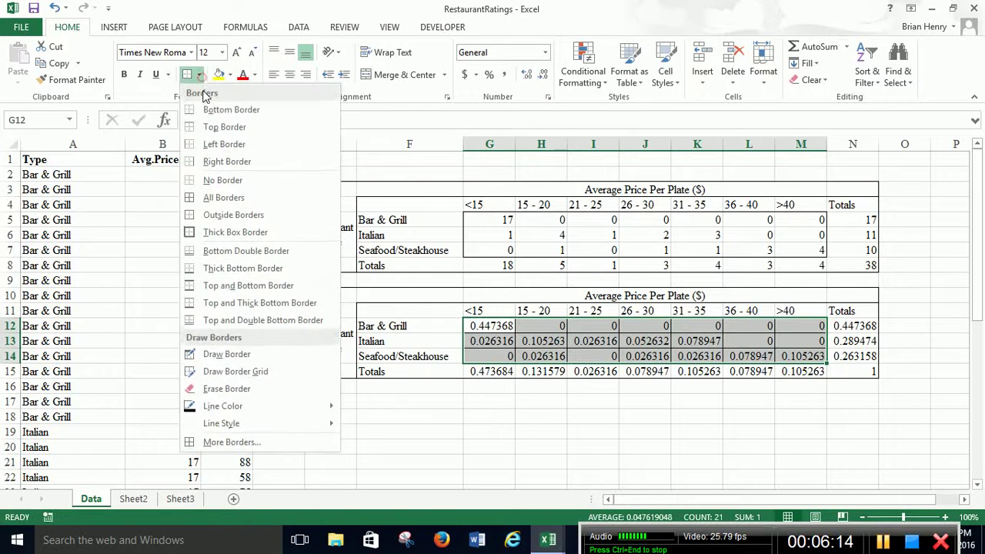
click(236, 182)
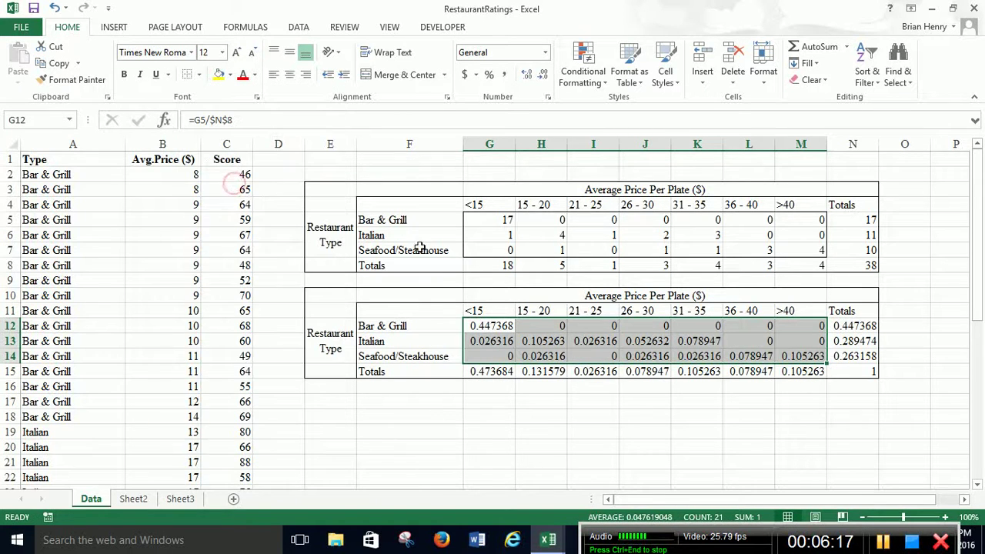
click(199, 75)
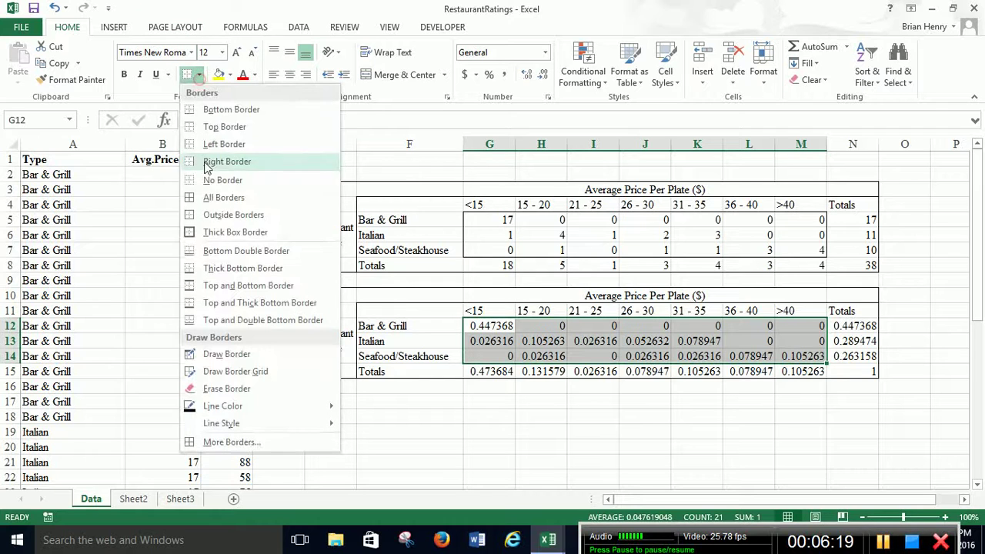
click(219, 216)
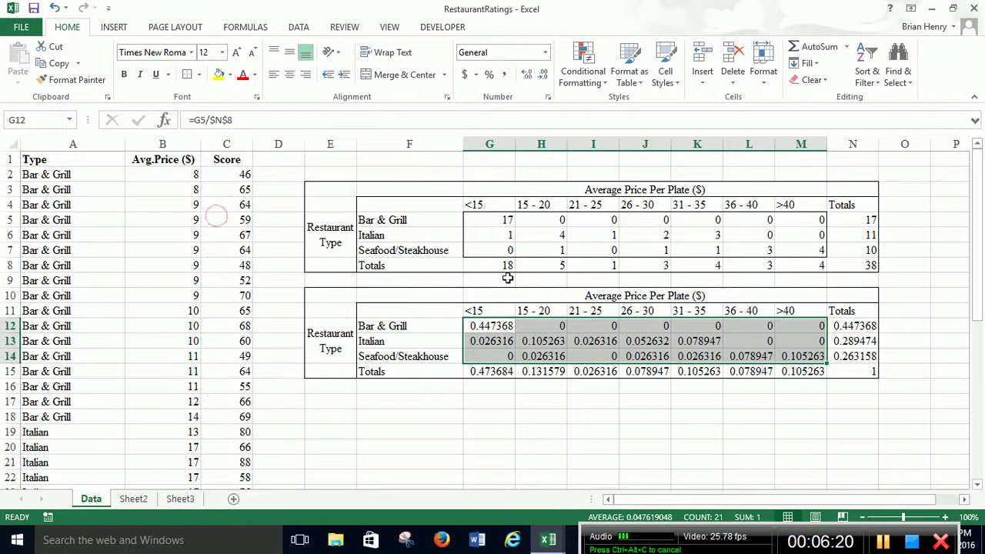
- Format G12:N15, including the totals, as percentages with one decimal place
key(shift+Right)
key(shift+Down)
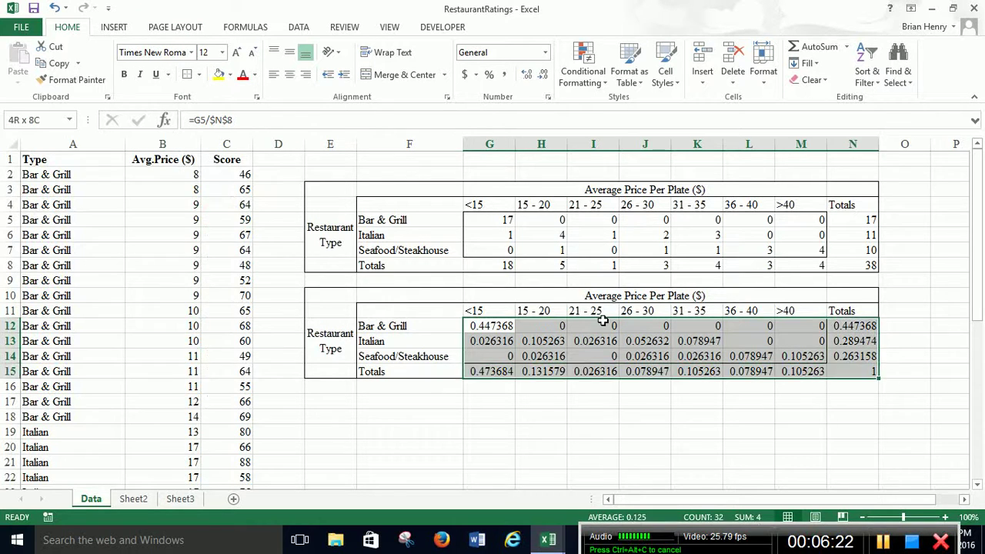
click(489, 74)
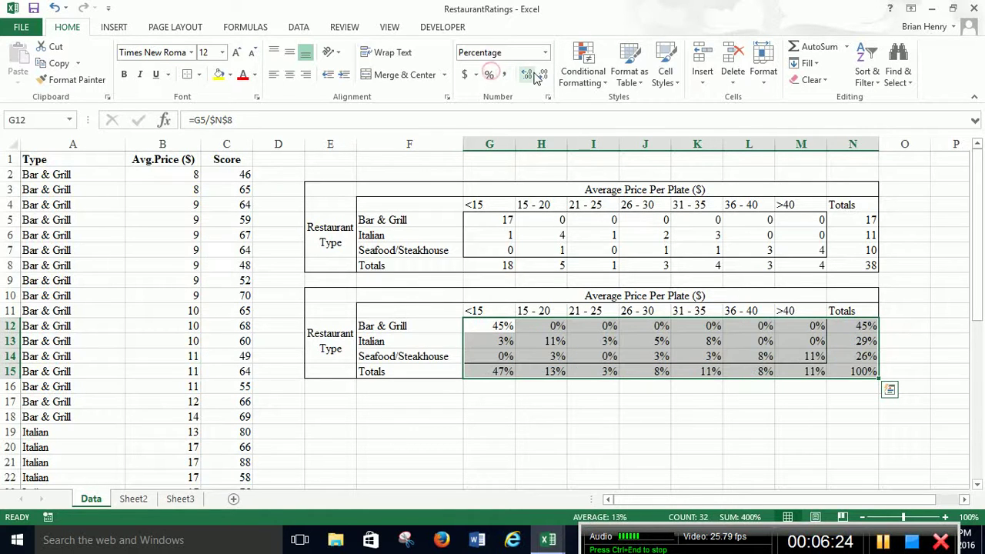
click(528, 75)
click(747, 425)
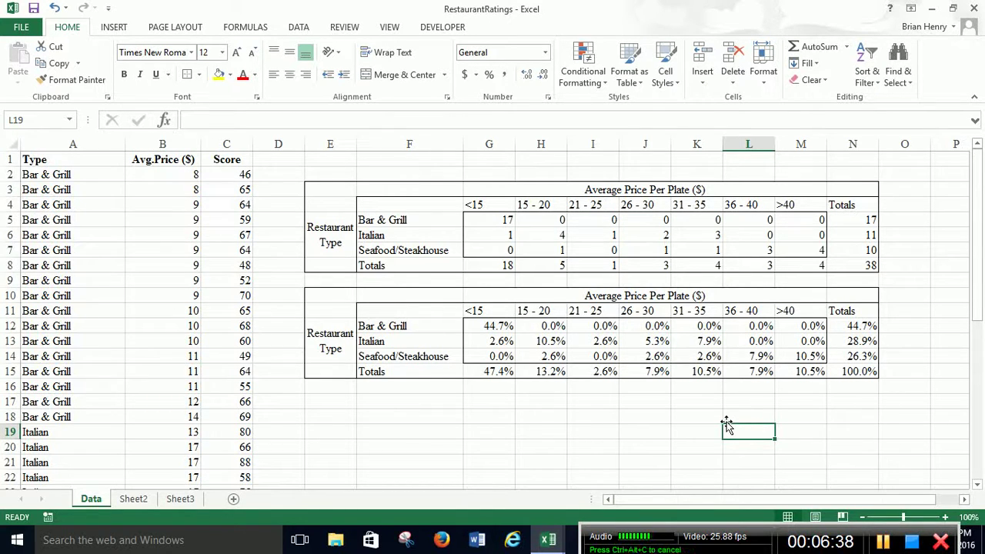
- Examine the Italian total, the 15 - 20 total and their joint percentage in the lower table, plus the Italian counts in row 6
click(869, 344)
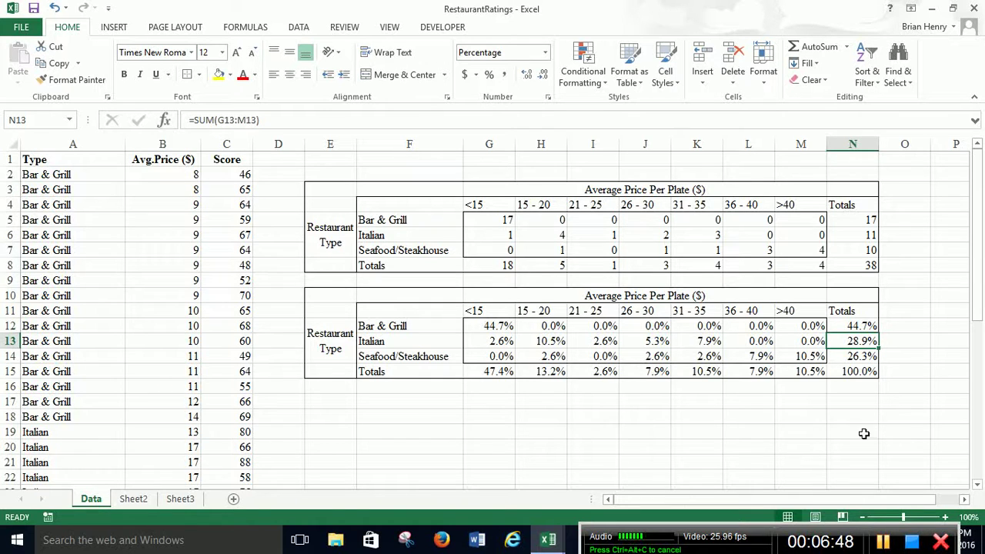
click(525, 368)
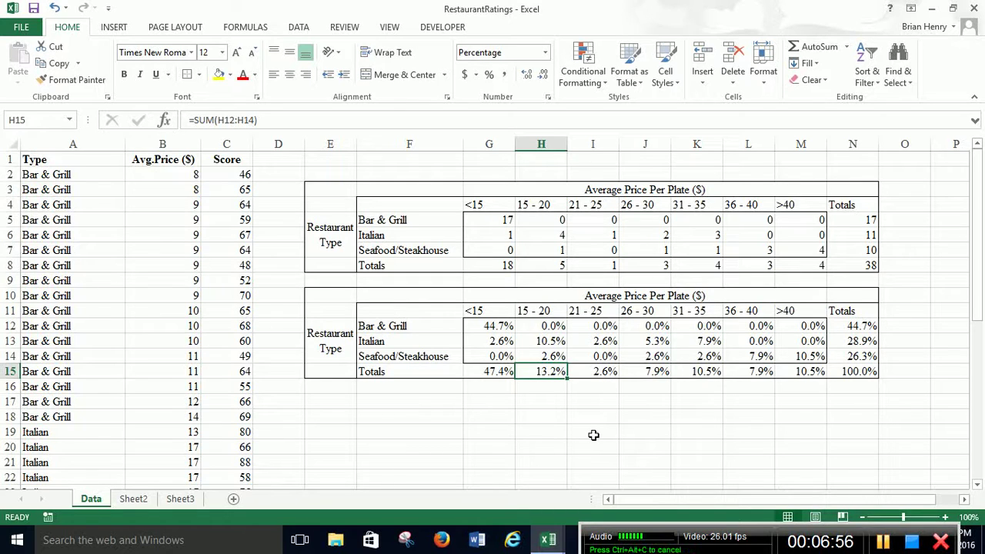
click(545, 344)
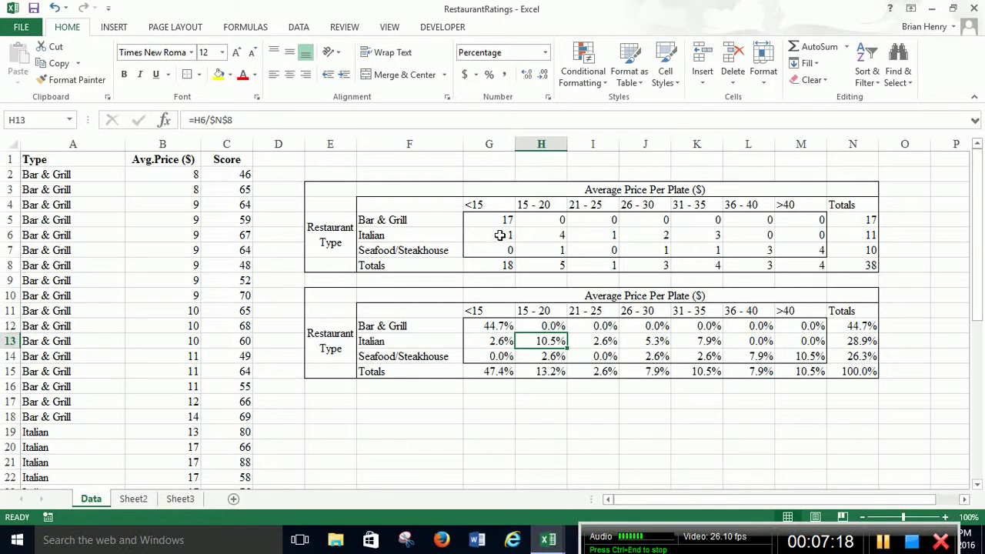
drag(500, 235, 862, 237)
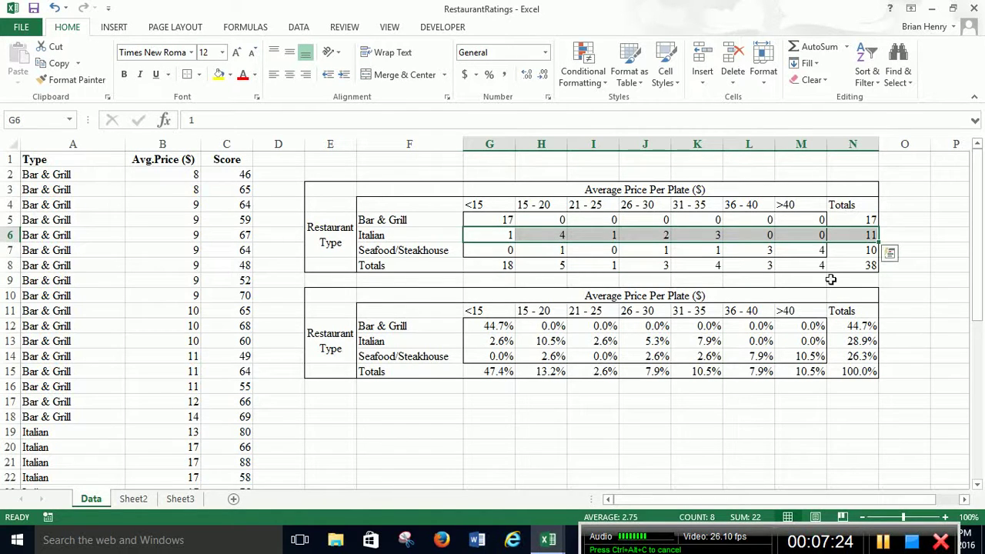
- Calculate the share of Italian restaurants priced 15 - 20 by entering =4/11 in I17
click(590, 400)
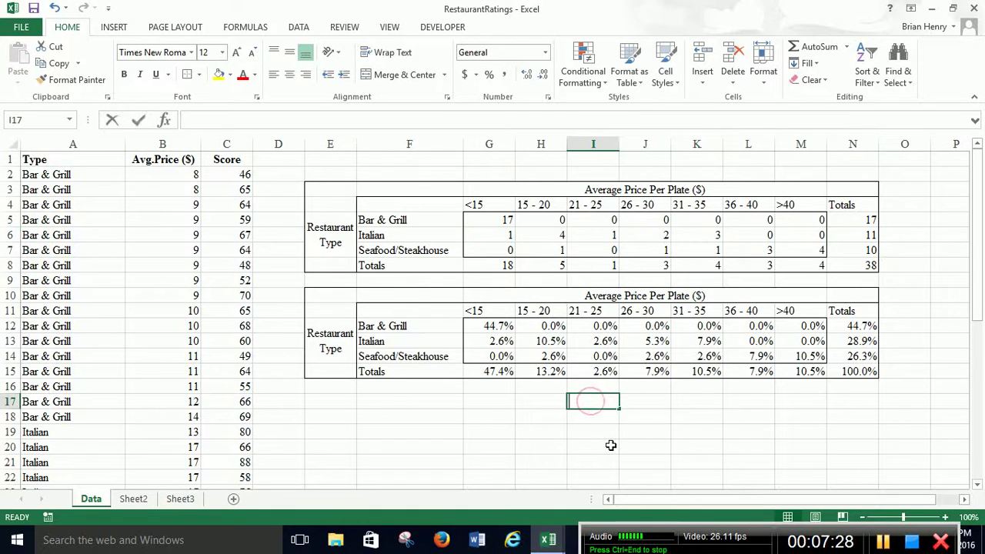
text(=4/11)
key(Return)
key(Up)
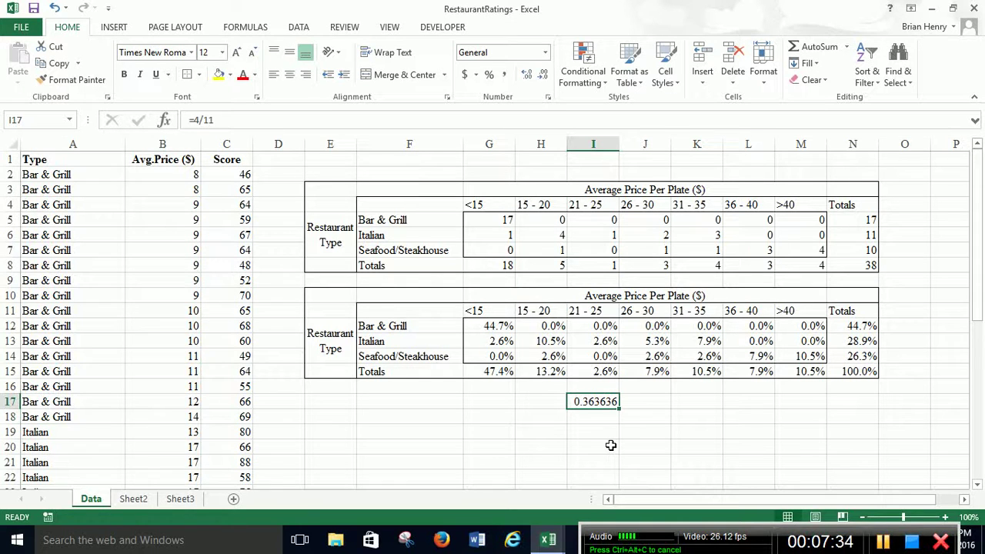
- Replace the calculation in I17 with =H13/N13, using the percentage table instead of the counts
text(=)
click(532, 344)
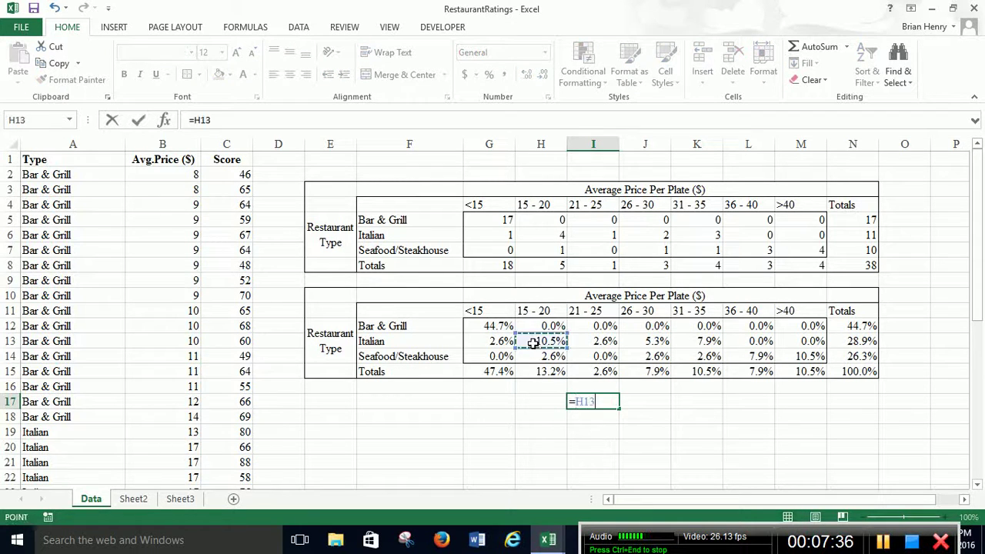
text(/)
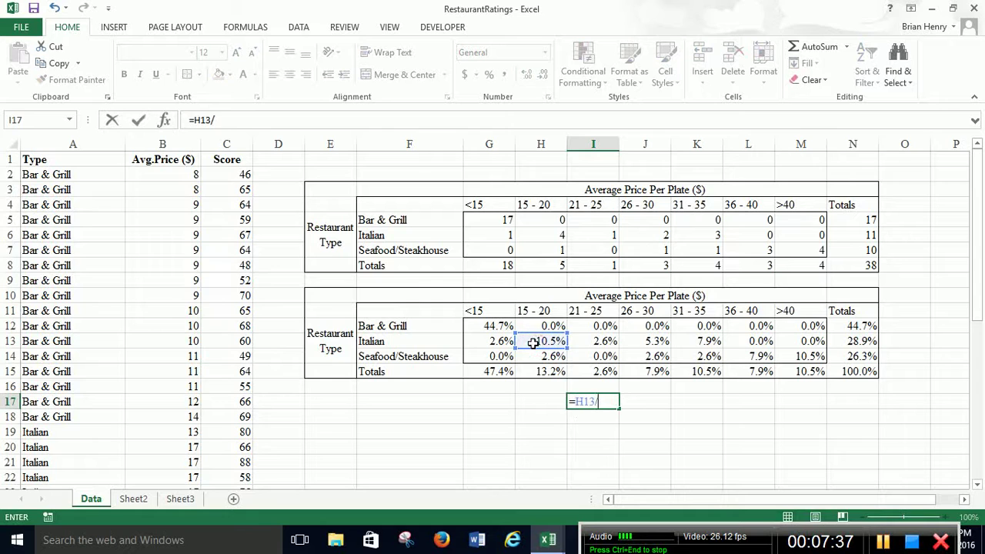
click(856, 341)
key(Return)
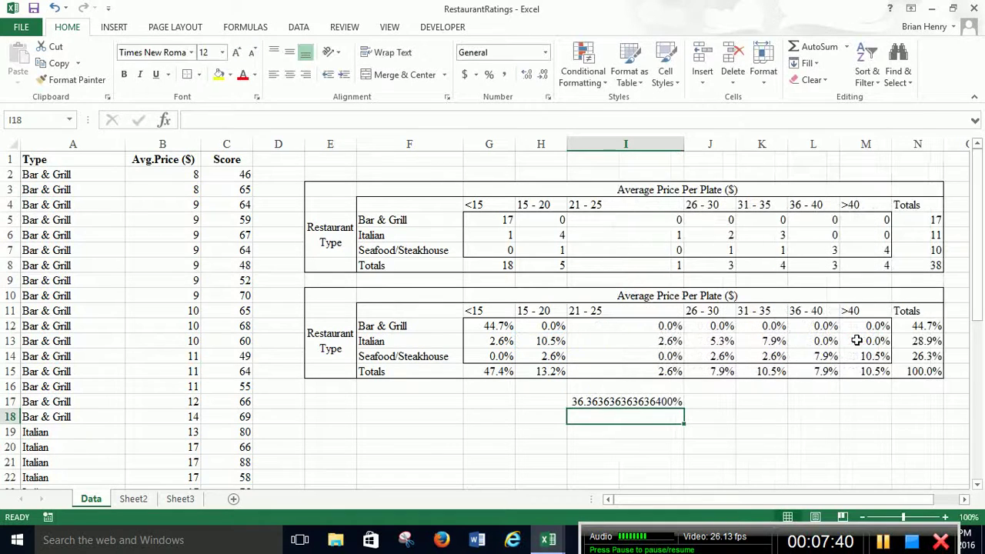
- Undo the last formula change in I17 and clear the cell
click(627, 405)
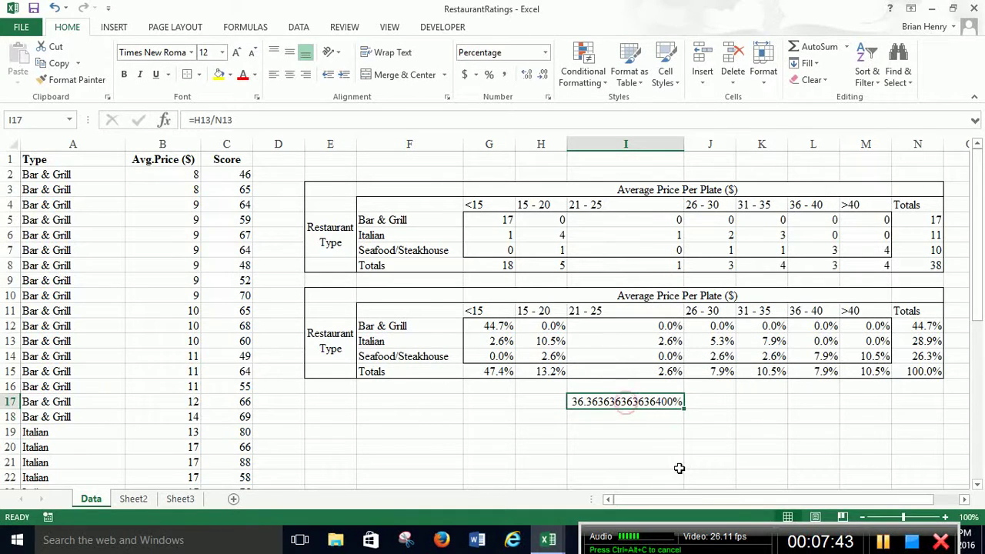
key(ctrl+z)
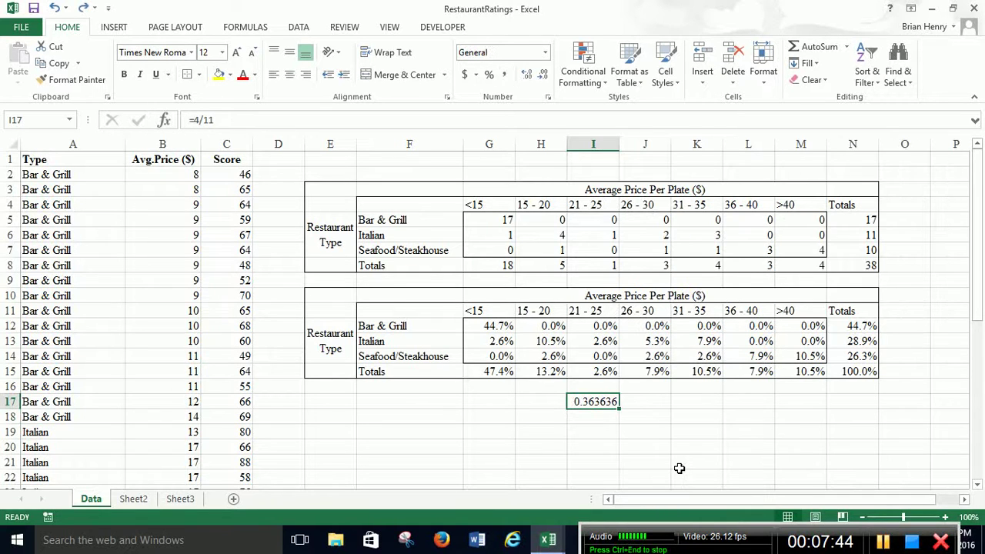
key(Delete)
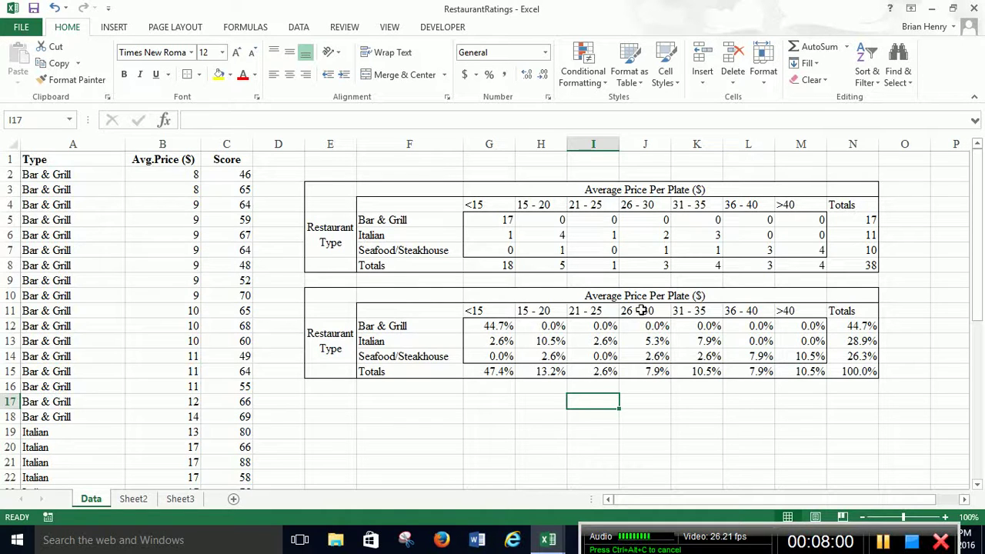
- Examine the counts in the 26 - 30 column of the upper table, including the Seafood/Steakhouse count and the column total
click(650, 207)
drag(650, 208, 644, 262)
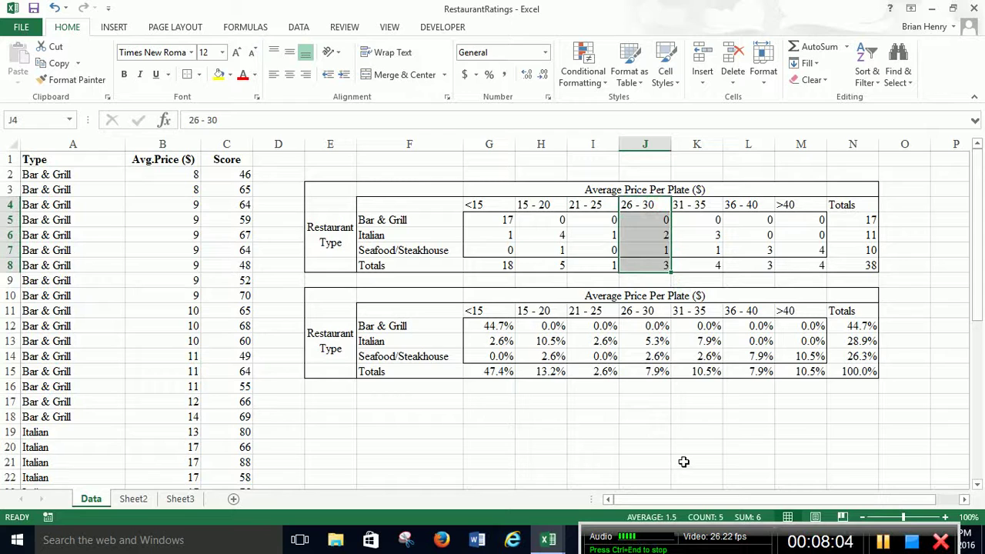
click(664, 250)
click(667, 266)
key(alt+=)
key(ctrl+Return)
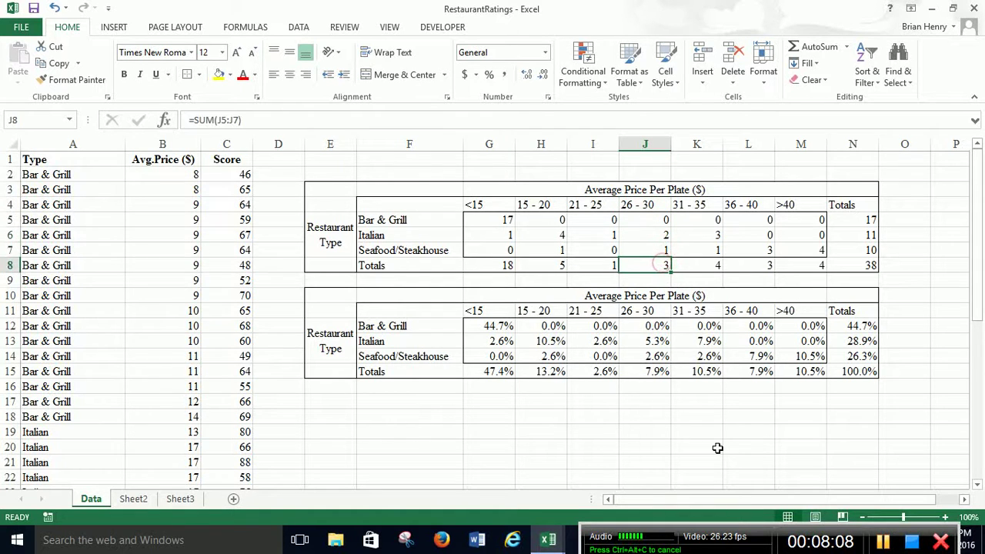